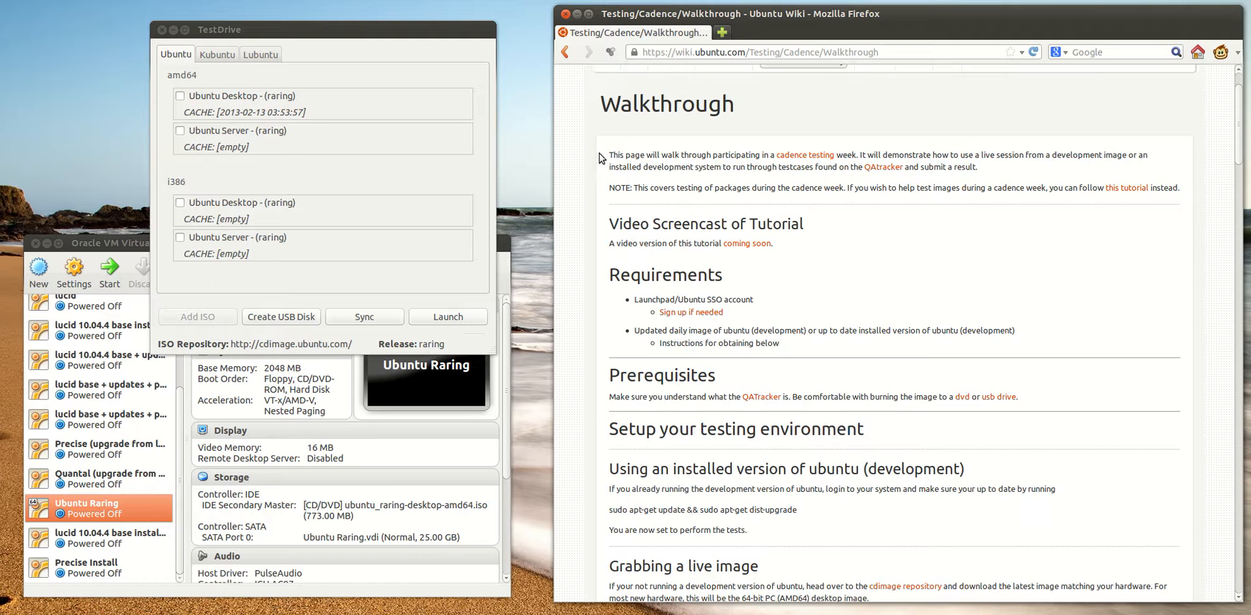
Open the linked cadence testing page in a new tab and read how cadence testing works
drag(610, 156, 667, 159)
click(693, 171)
middle_click(819, 158)
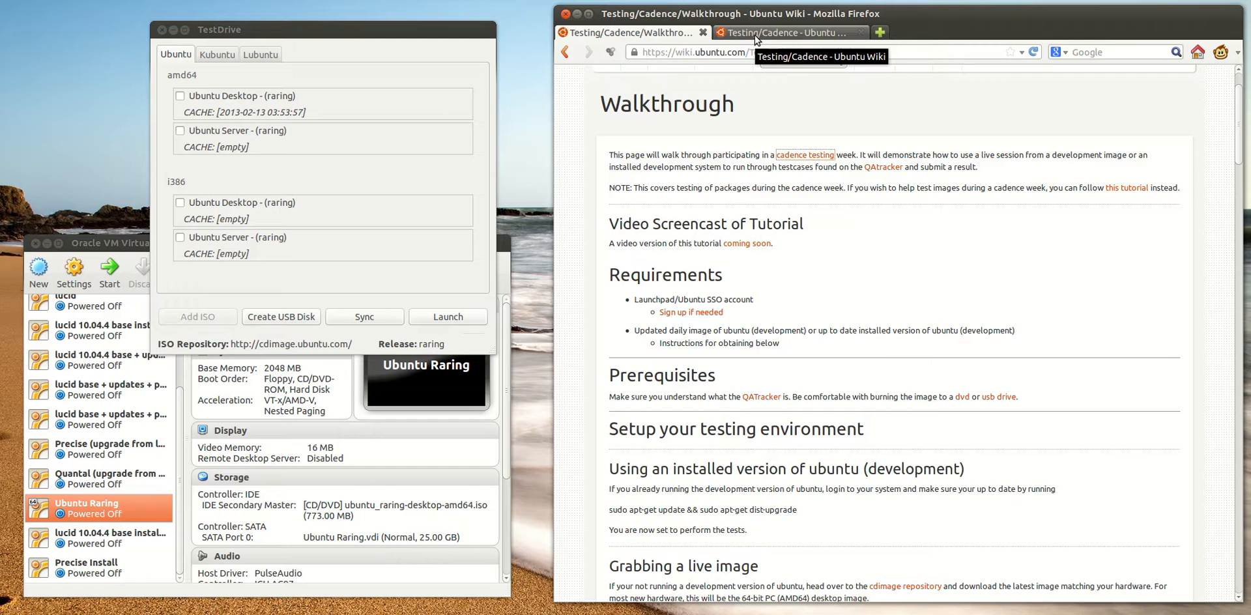
click(754, 35)
scroll(786, 346, down, 2)
scroll(786, 346, down, 1)
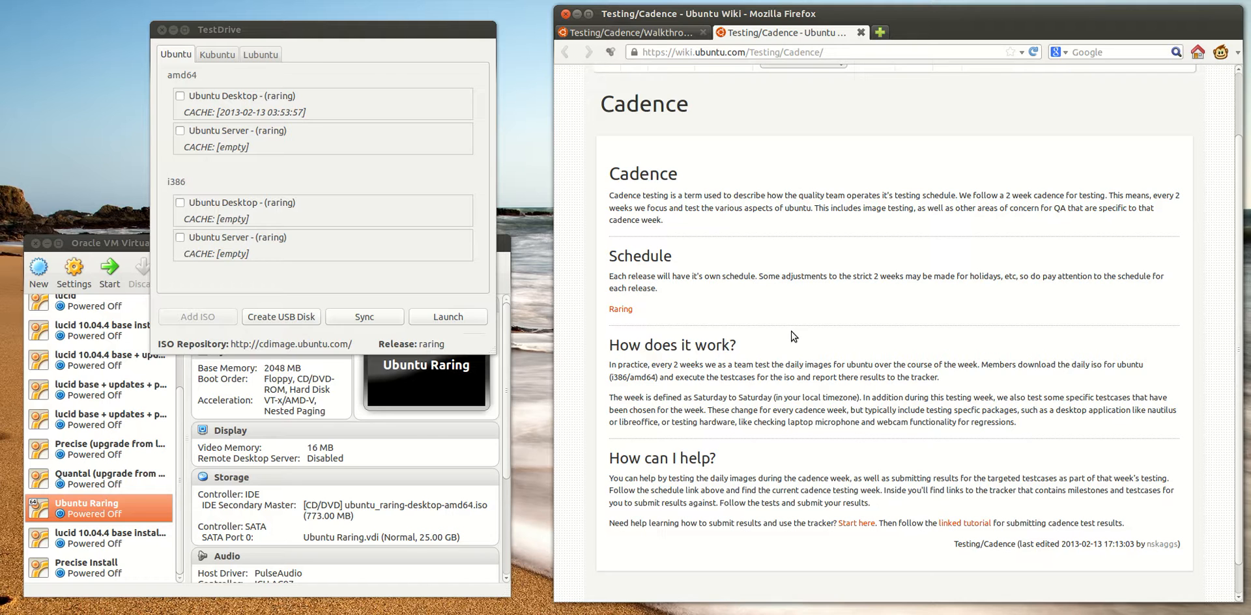
scroll(713, 291, down, 1)
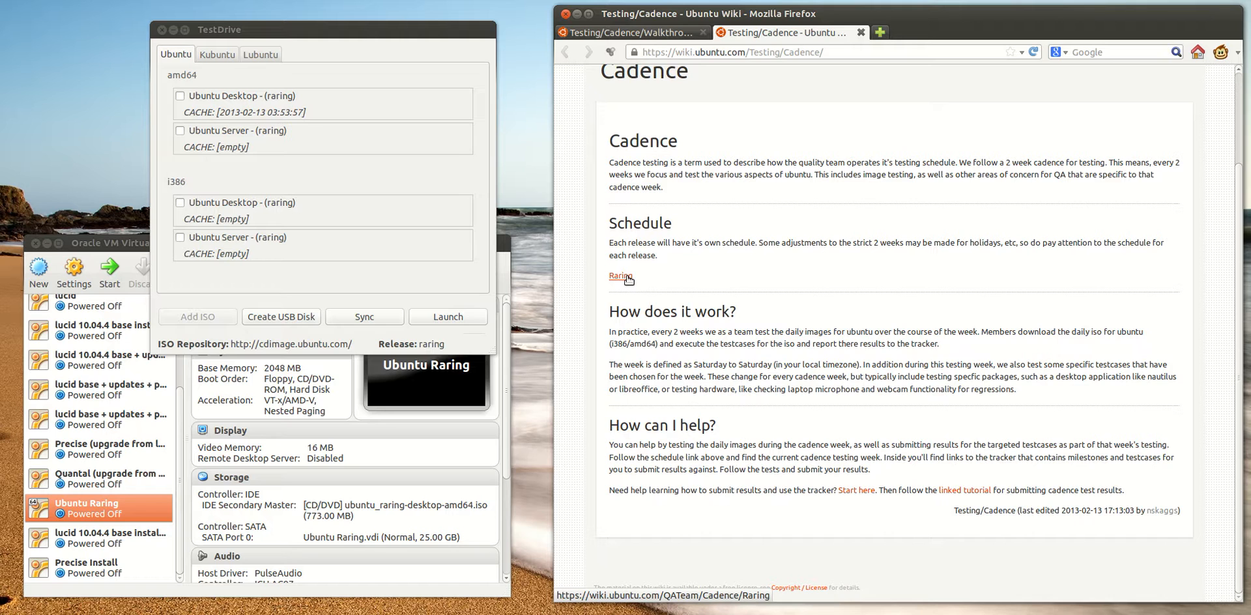
Open the Raring cadence schedule in a new tab and review its weeks and testing focus
middle_click(623, 276)
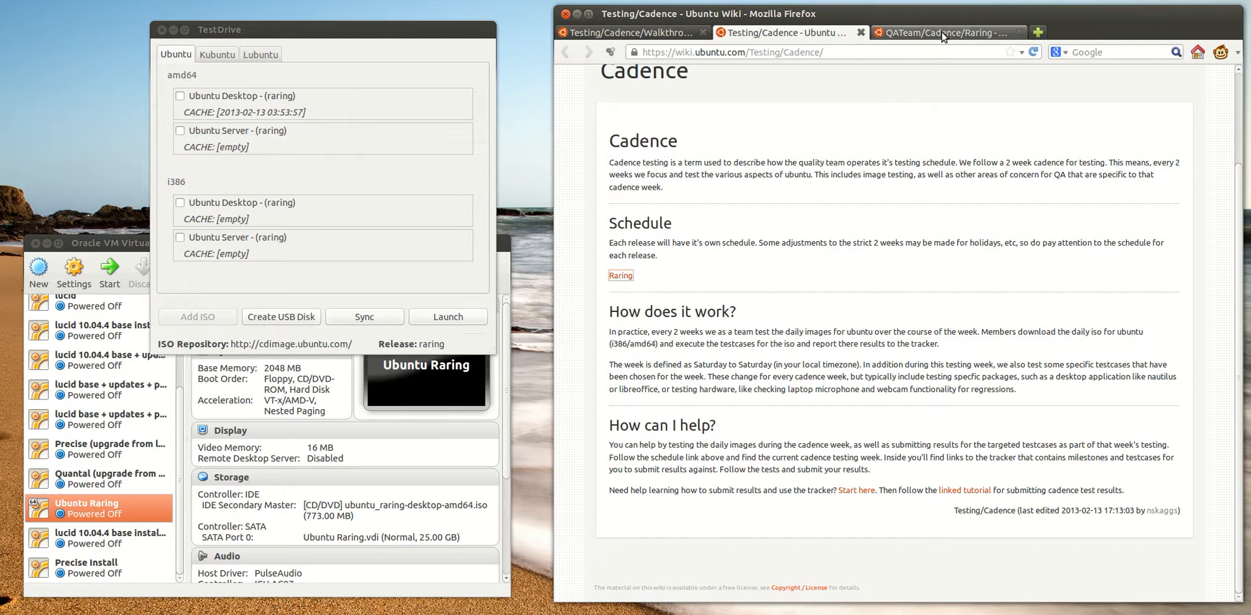
click(941, 34)
scroll(892, 326, down, 8)
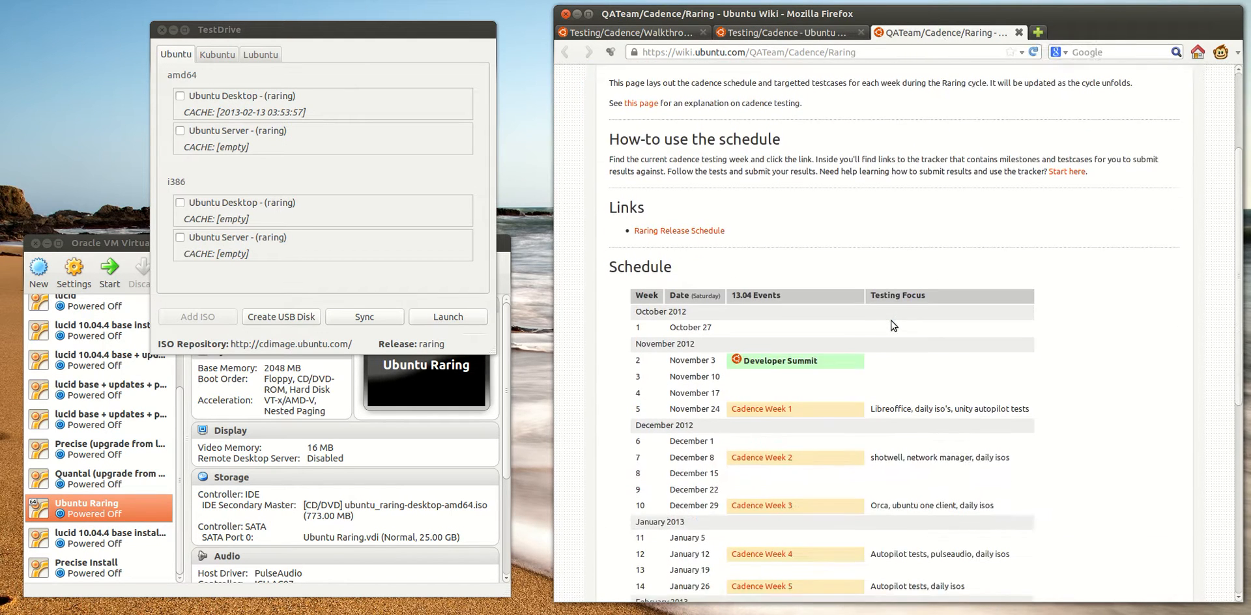
scroll(893, 326, down, 3)
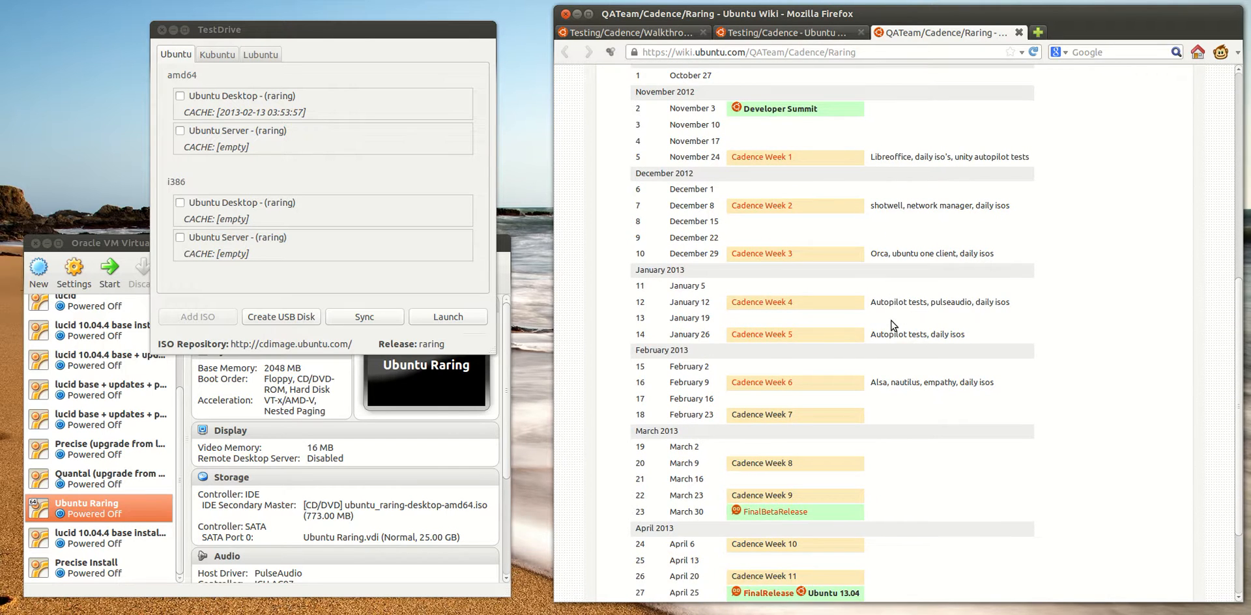
scroll(892, 326, up, 1)
scroll(893, 326, down, 3)
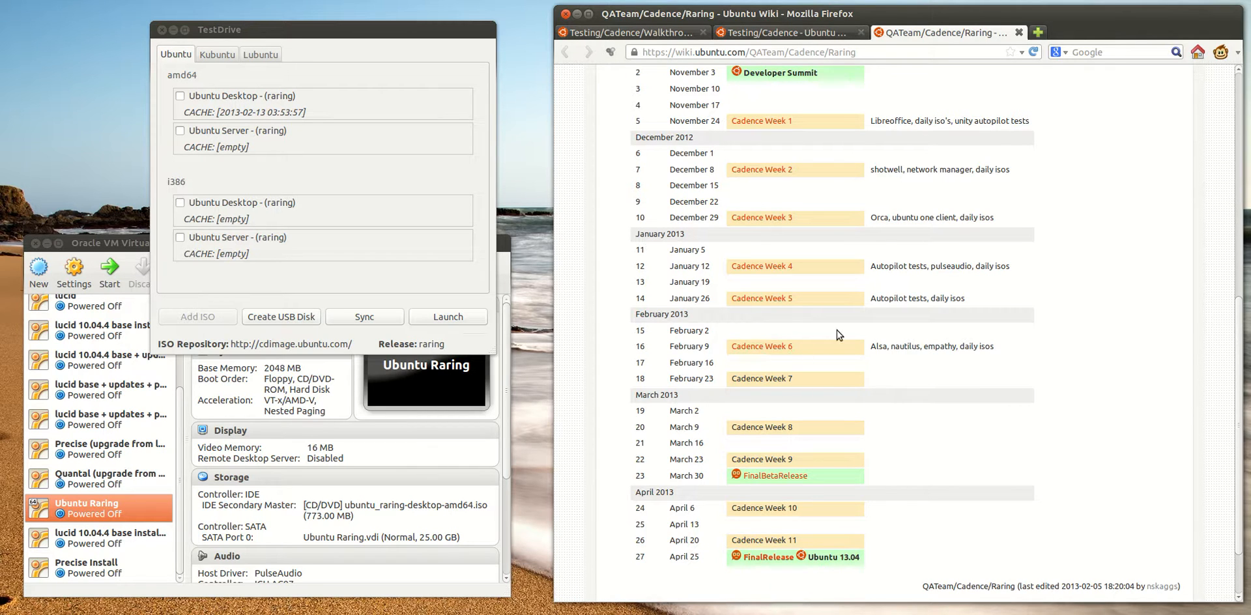
scroll(914, 474, up, 2)
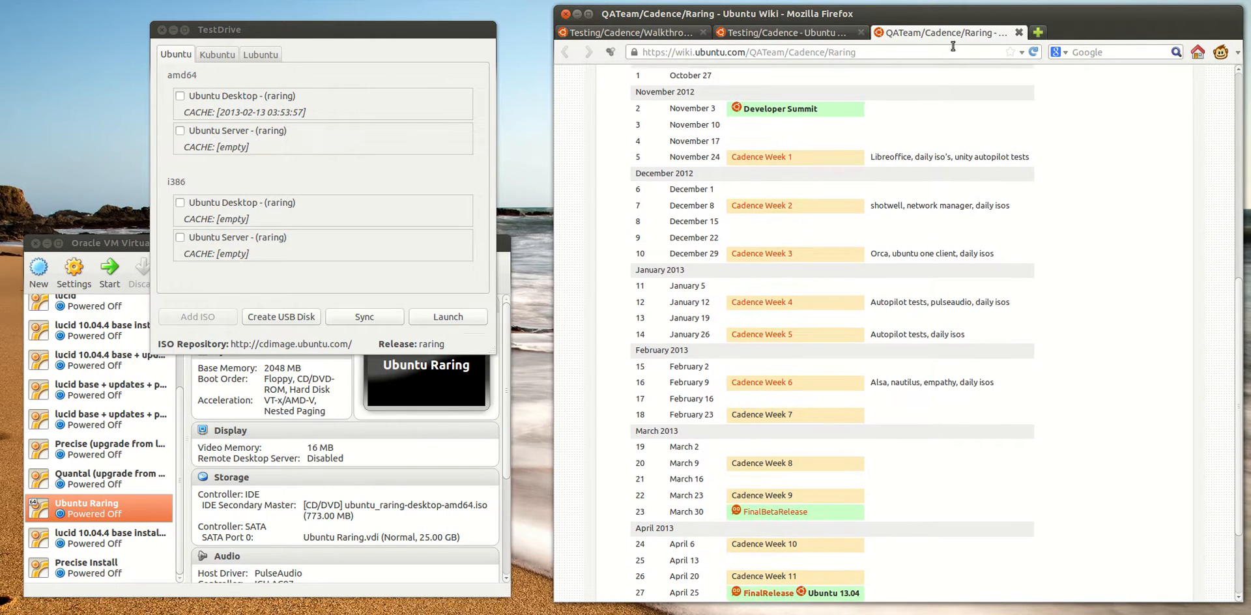
Close the Raring schedule and Cadence tabs and review the walkthrough's requirements and prerequisites
middle_click(952, 38)
middle_click(748, 34)
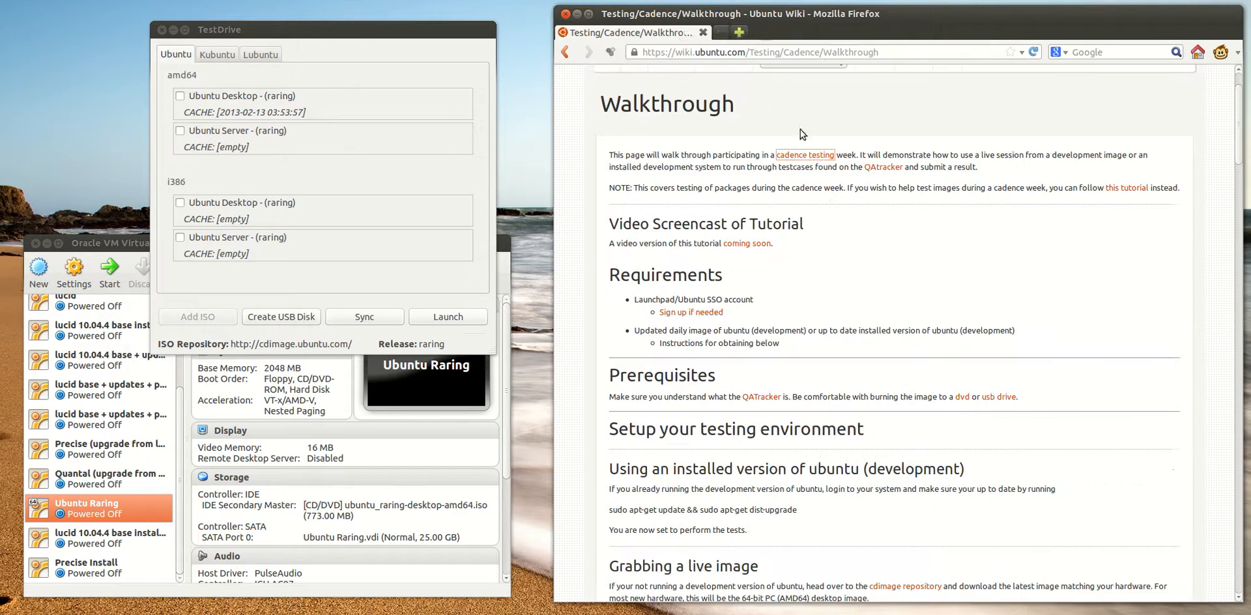
scroll(917, 318, down, 1)
scroll(916, 317, down, 3)
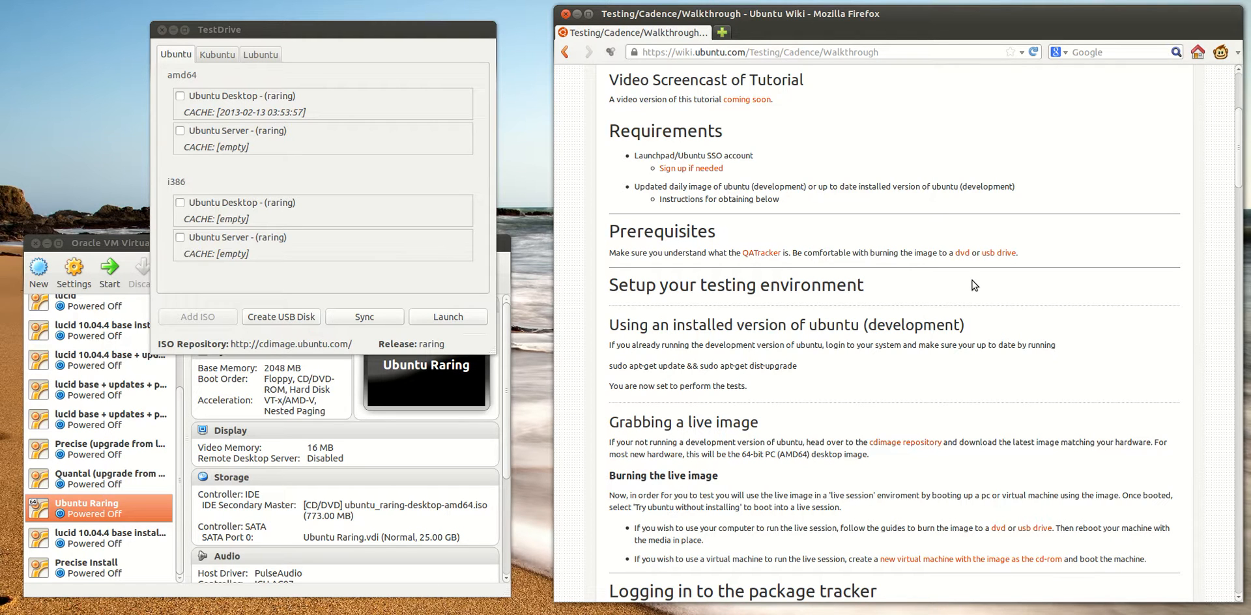
scroll(897, 278, down, 2)
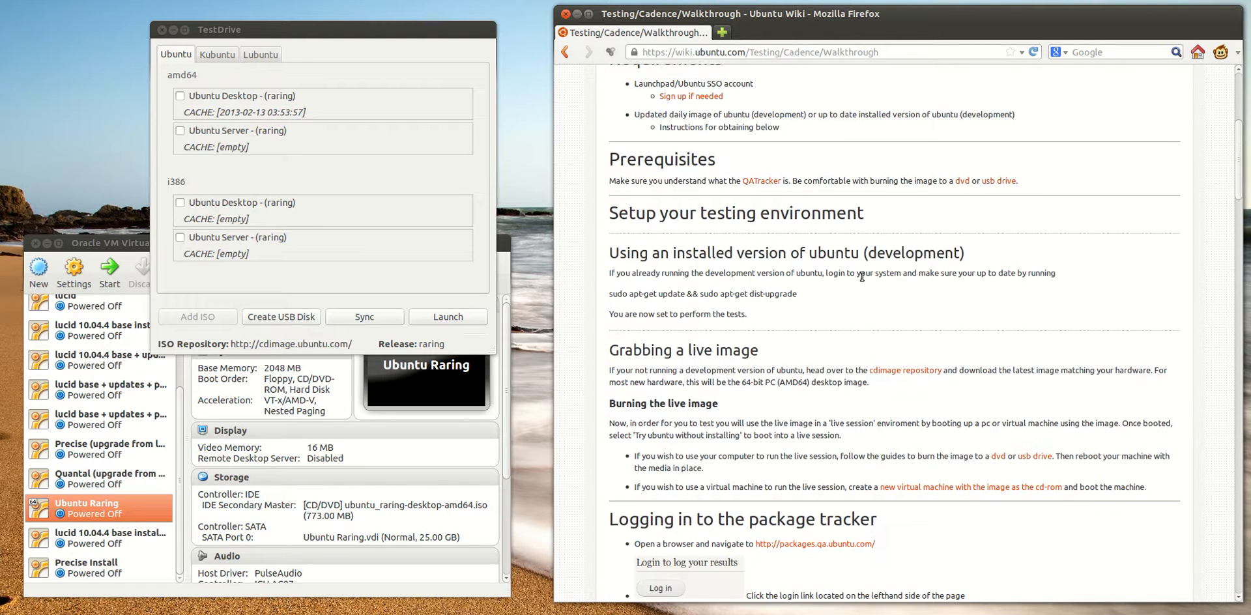
Open the QATracker page from the prerequisites in a new tab and read how the tracker is organised and used
middle_click(758, 183)
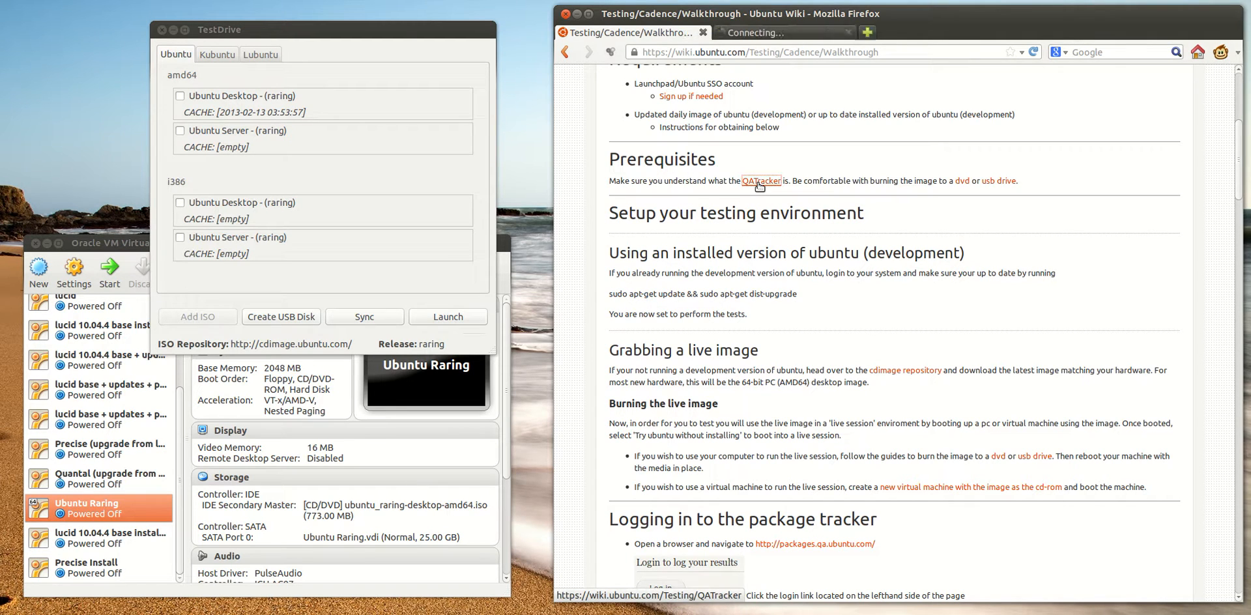
click(754, 33)
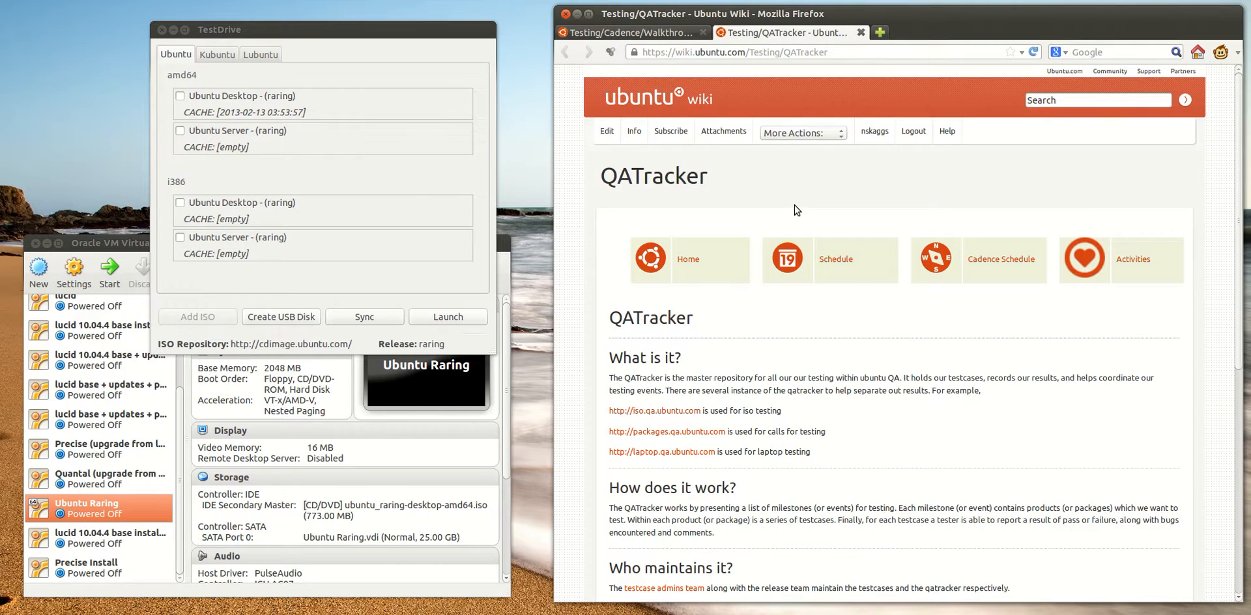
scroll(814, 215, down, 1)
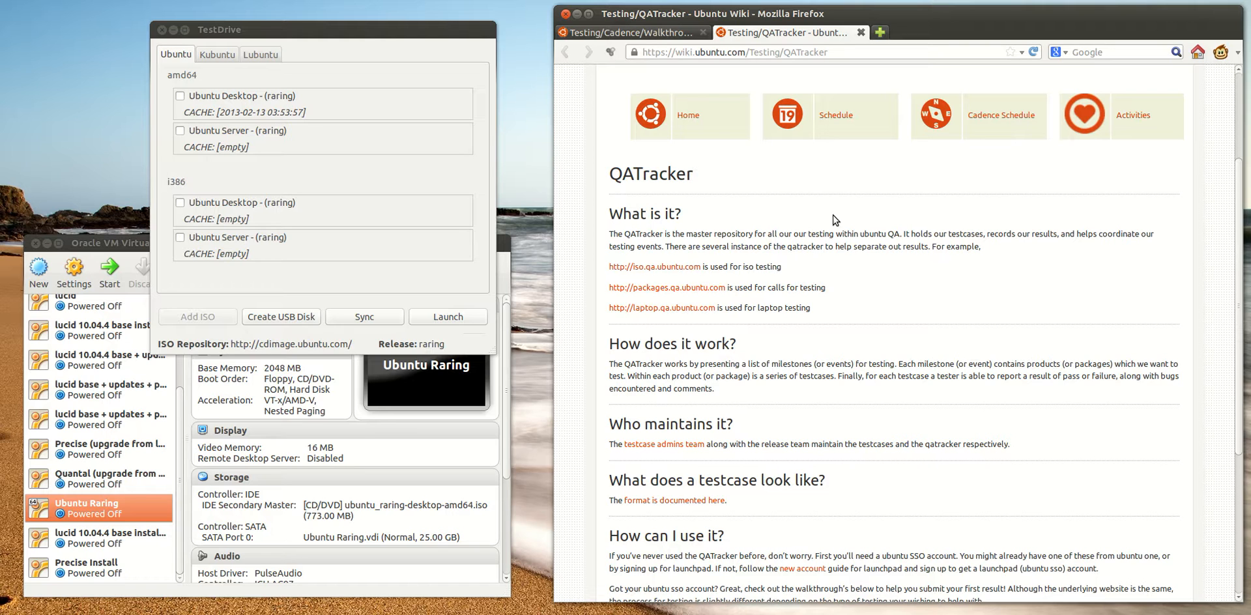
scroll(872, 268, down, 2)
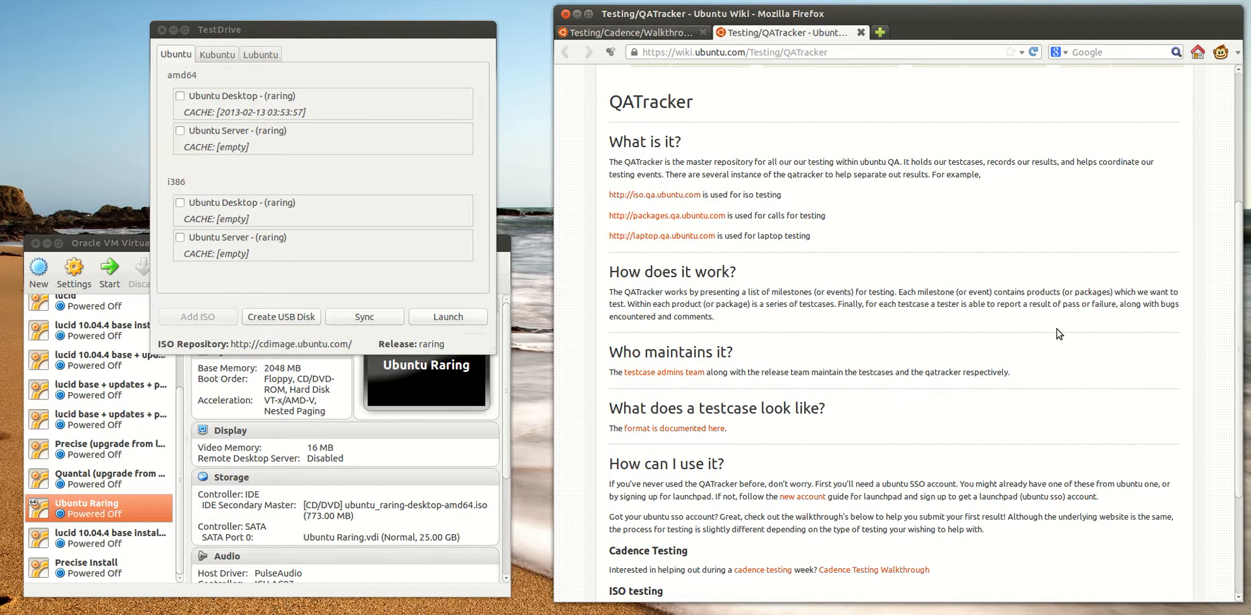
scroll(1021, 340, down, 3)
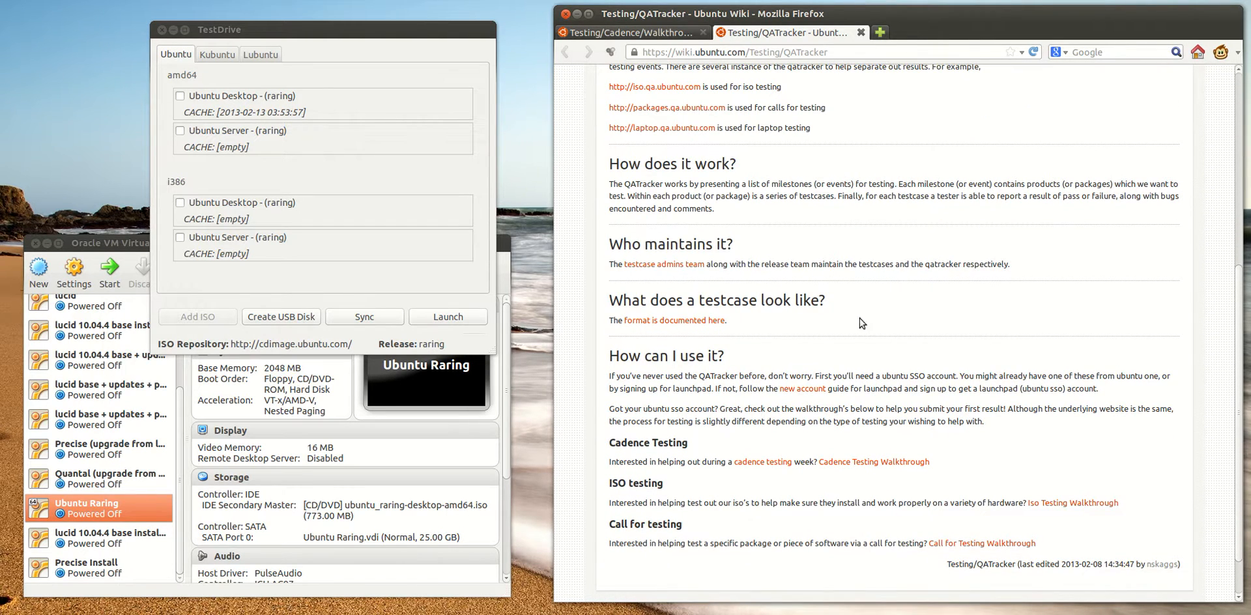
scroll(847, 189, up, 2)
scroll(756, 221, down, 1)
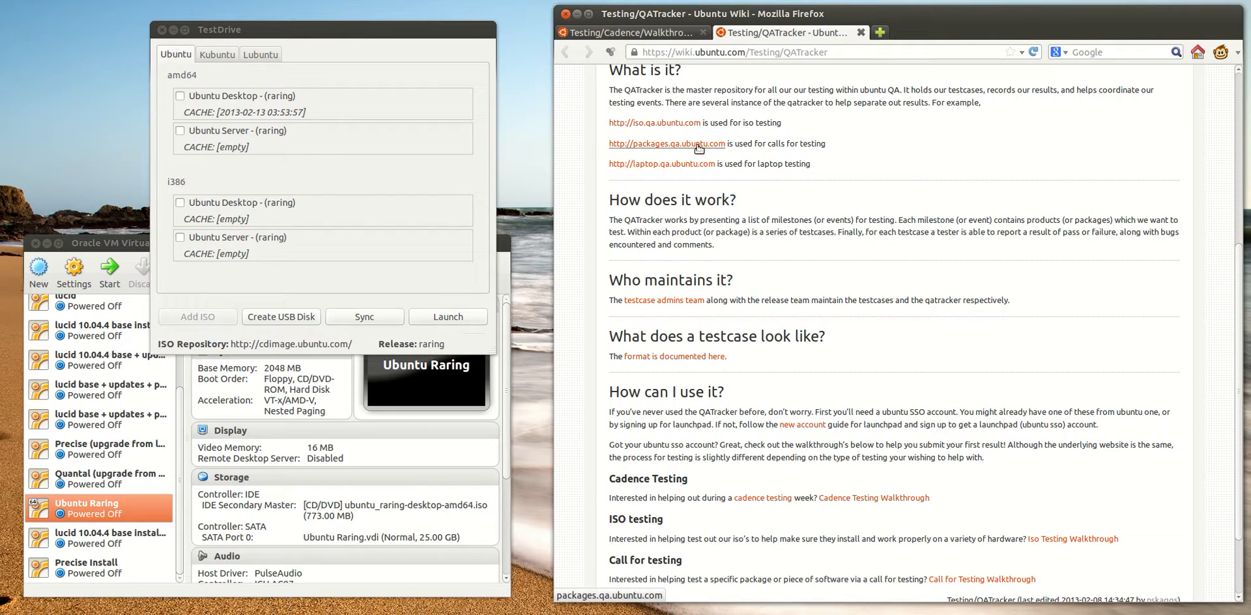
Close the QATracker tab and review the walkthrough's section on grabbing a live image
click(667, 32)
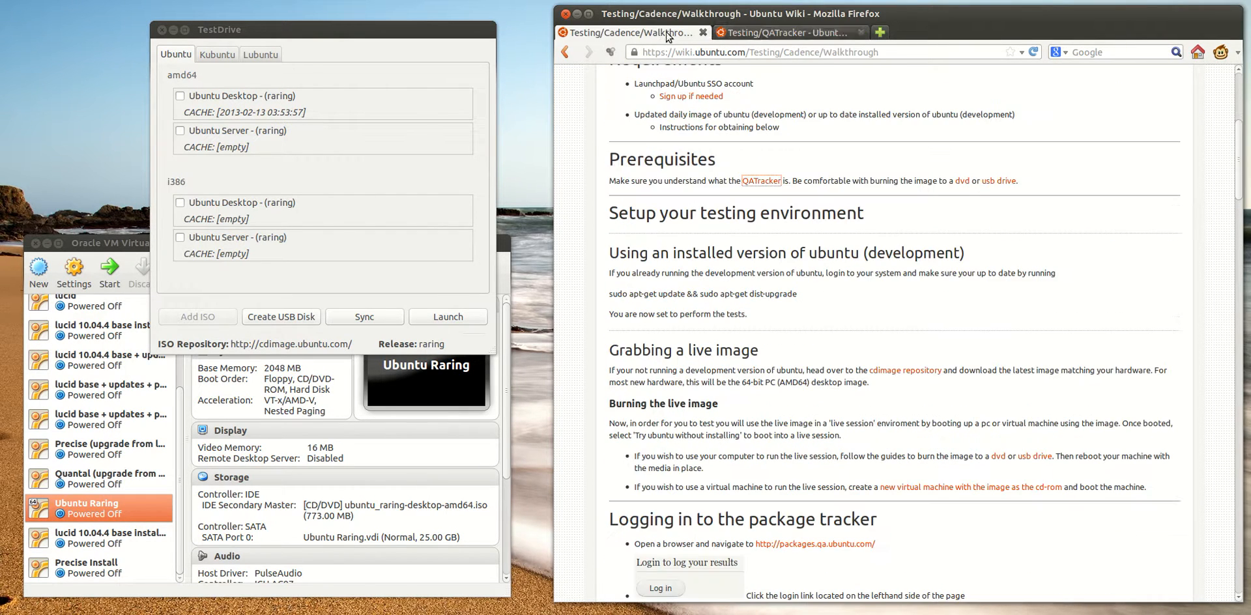
click(861, 32)
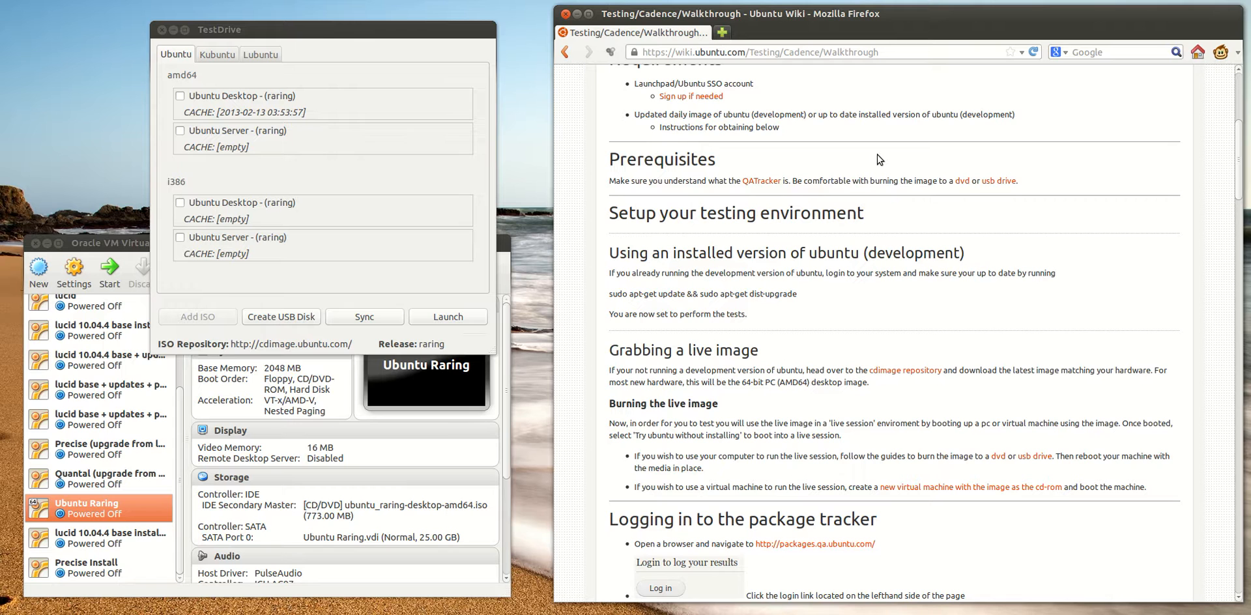
scroll(874, 176, down, 4)
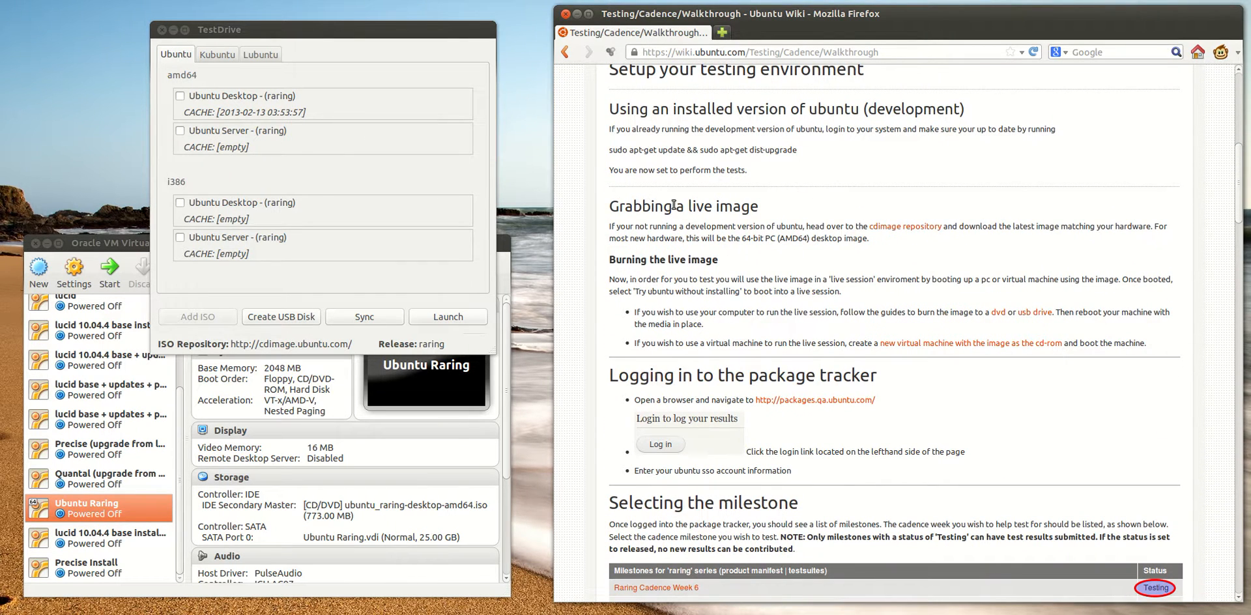
drag(614, 206, 777, 203)
click(793, 196)
scroll(793, 197, down, 1)
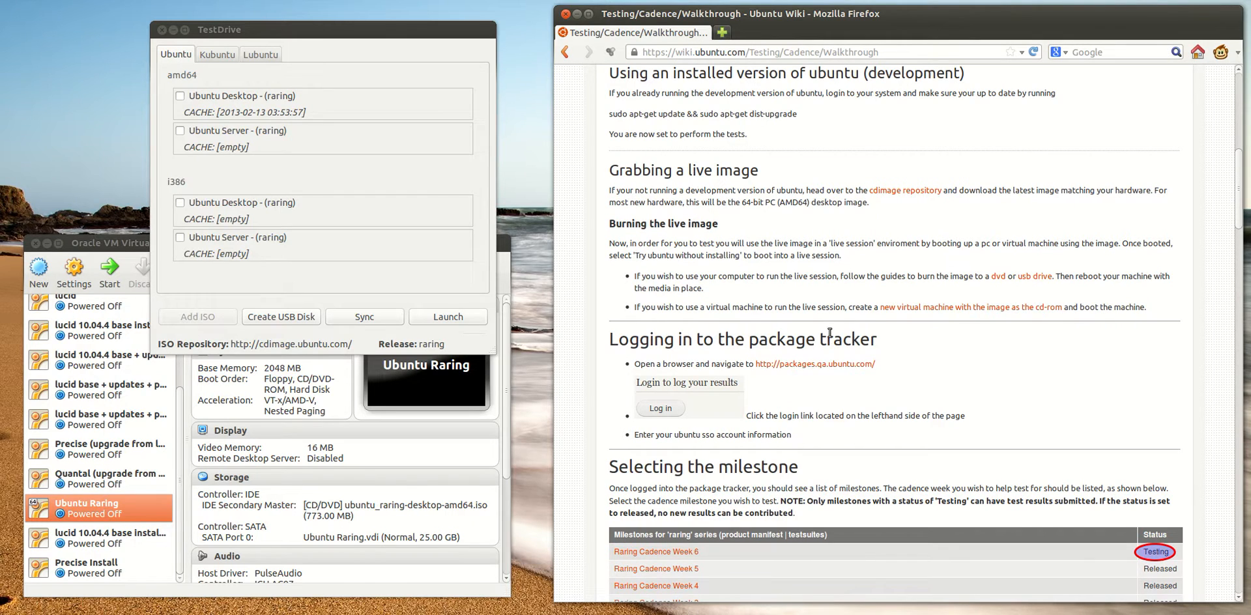
Open the cdimage repository in a new tab, look over the available desktop images, and close it again
middle_click(887, 194)
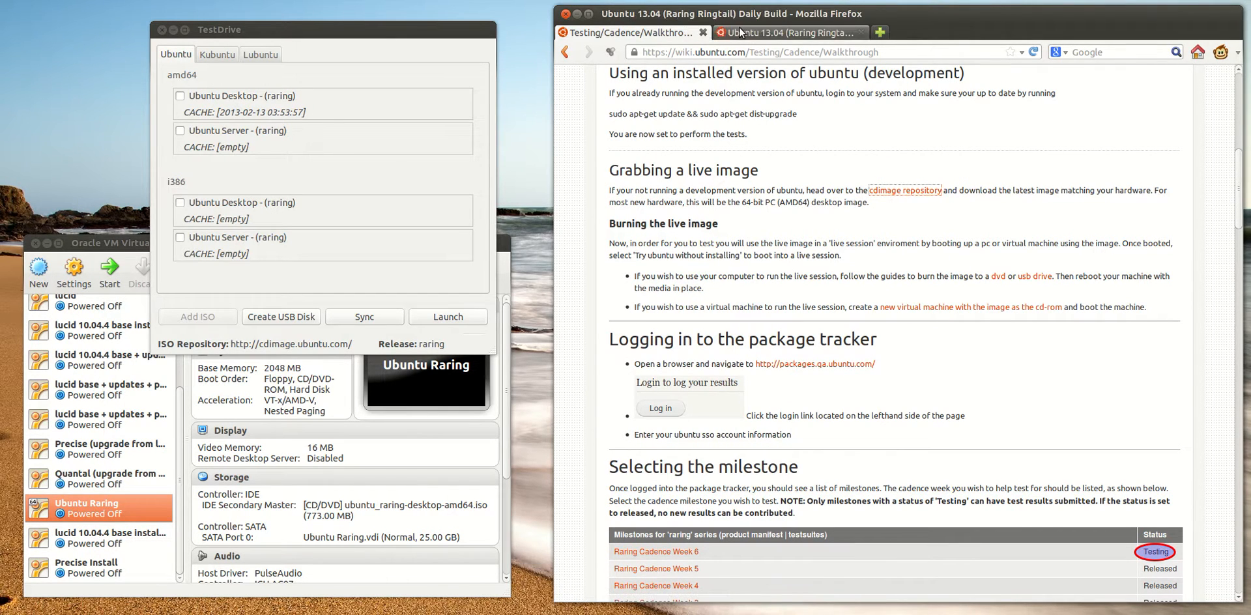
key(ctrl+Tab)
scroll(828, 238, down, 2)
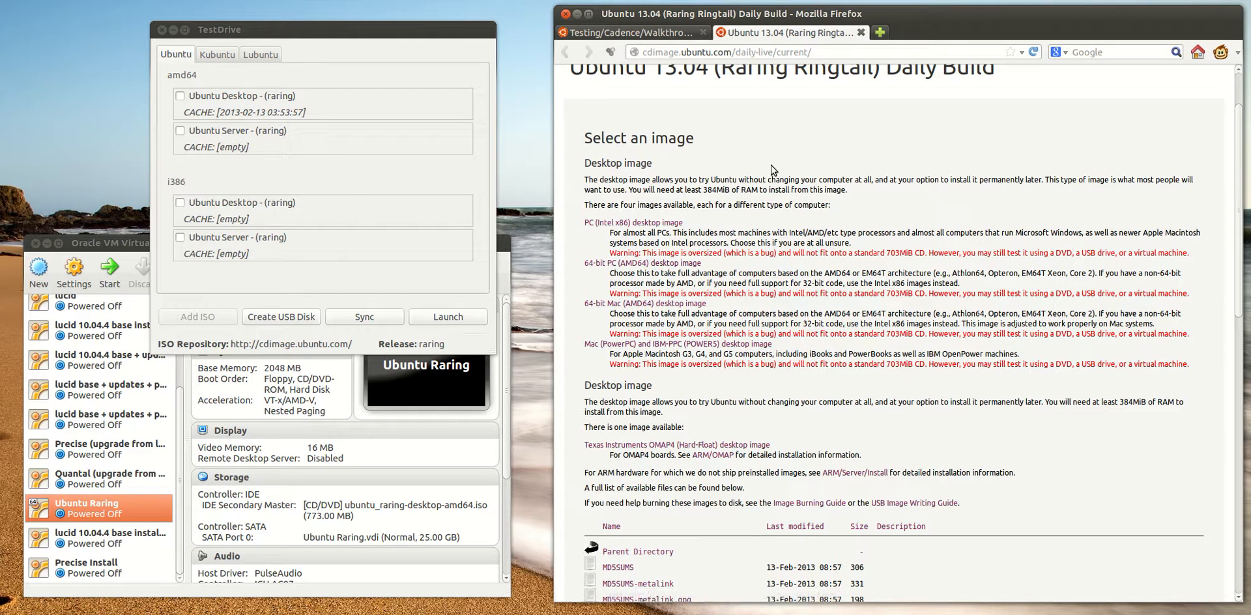
click(674, 36)
middle_click(753, 30)
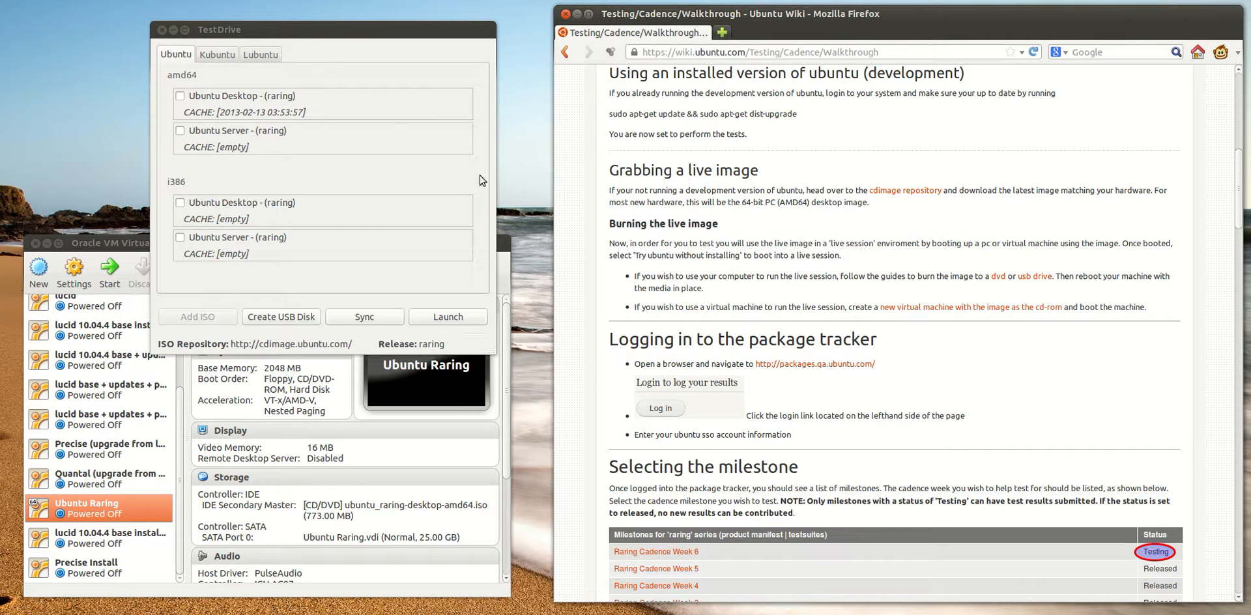
In TestDrive, select the amd64 Ubuntu Desktop (raring) image and sync it
click(280, 34)
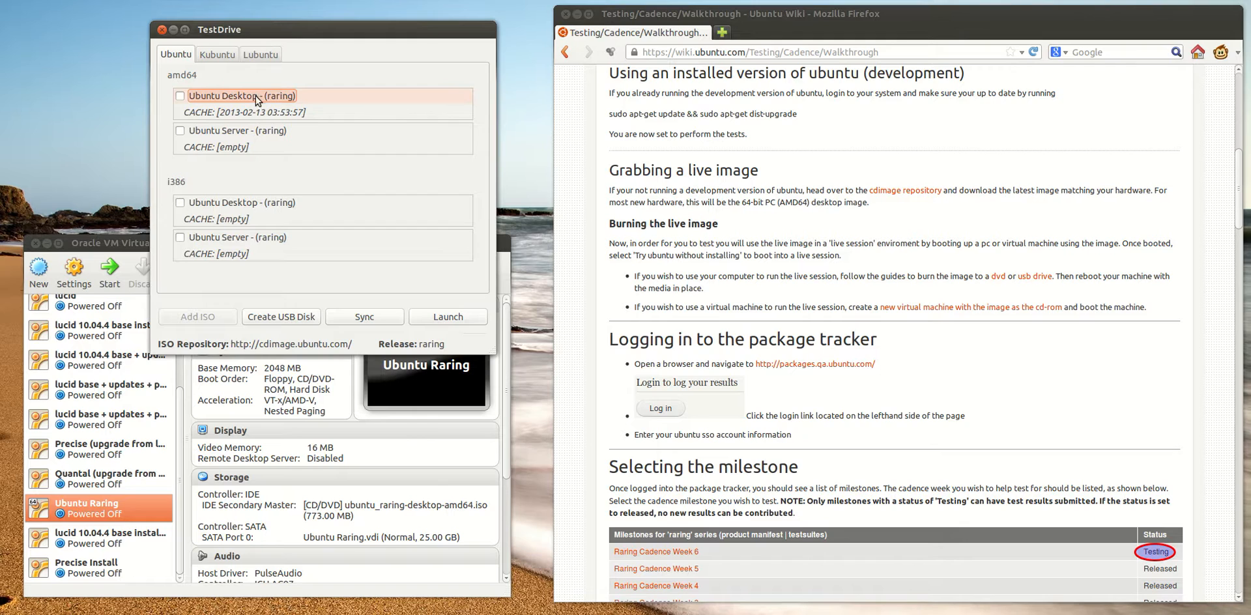
click(233, 95)
click(370, 319)
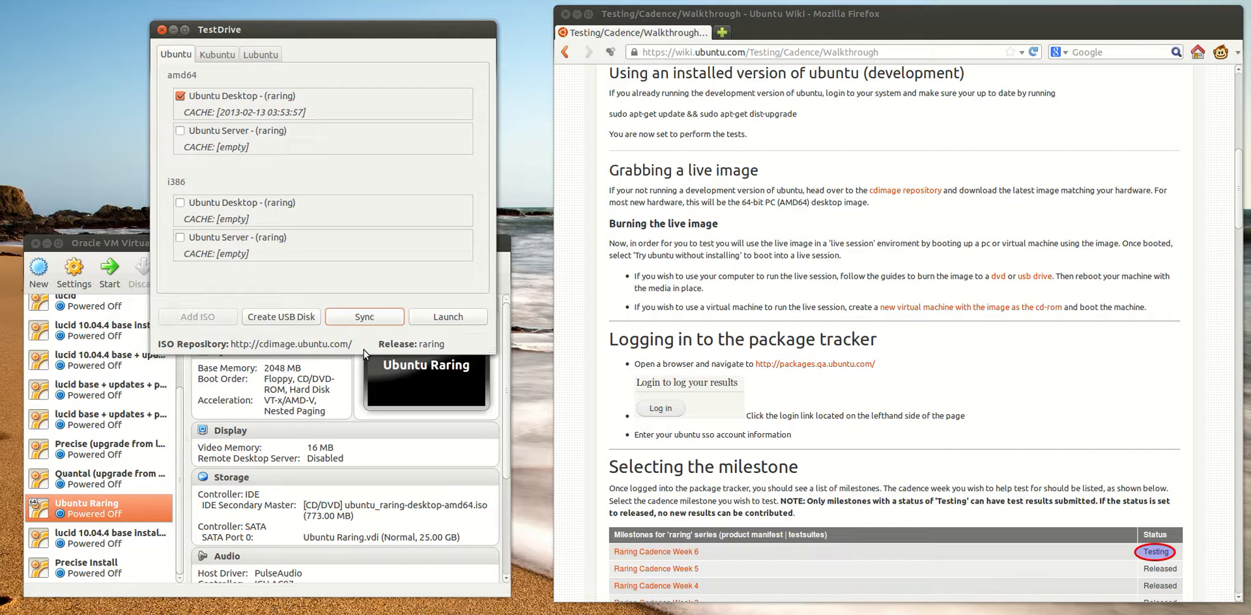
Switch back to Firefox and open packages.qa.ubuntu.com from the walkthrough in a new tab to view its milestones
scroll(746, 289, down, 2)
scroll(800, 350, down, 1)
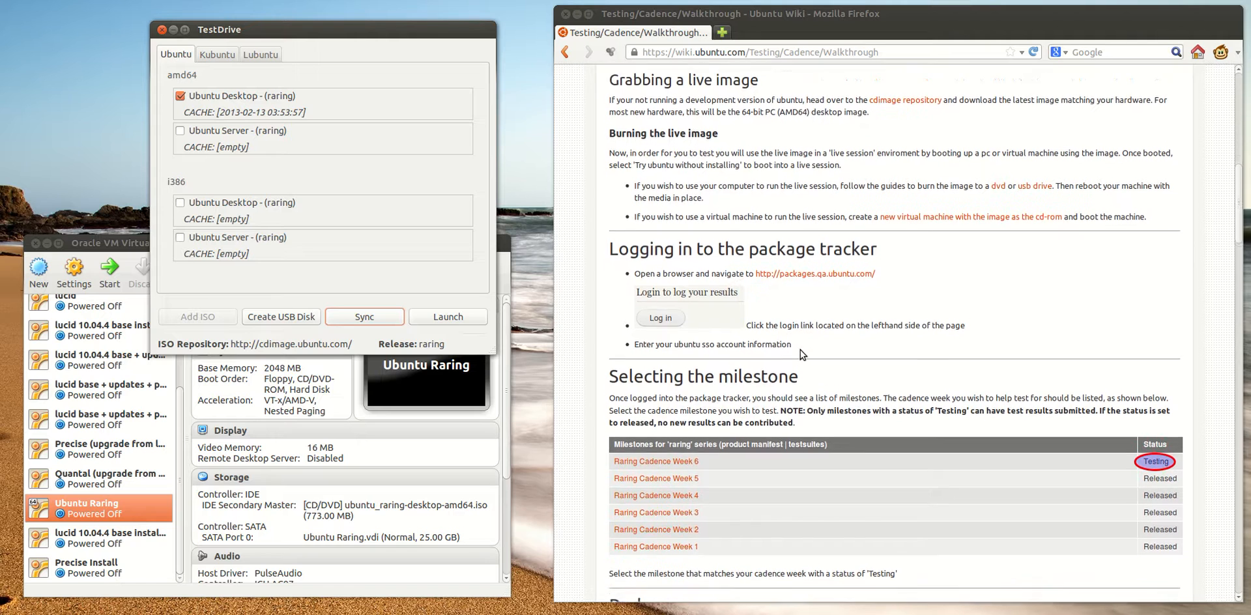
middle_click(803, 260)
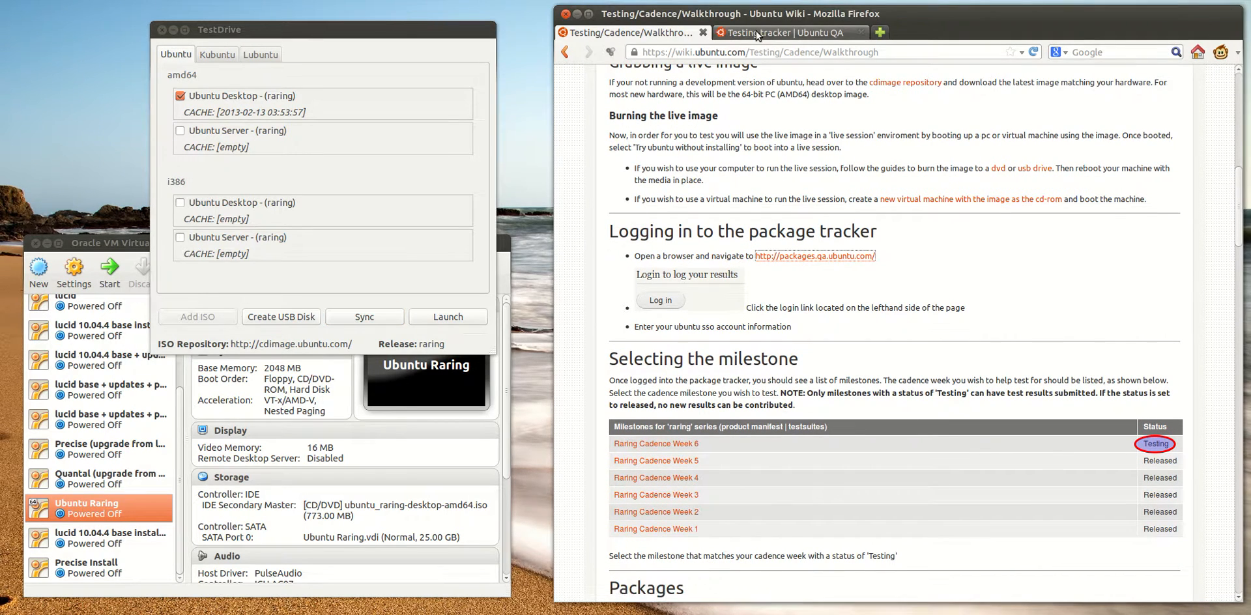
click(756, 31)
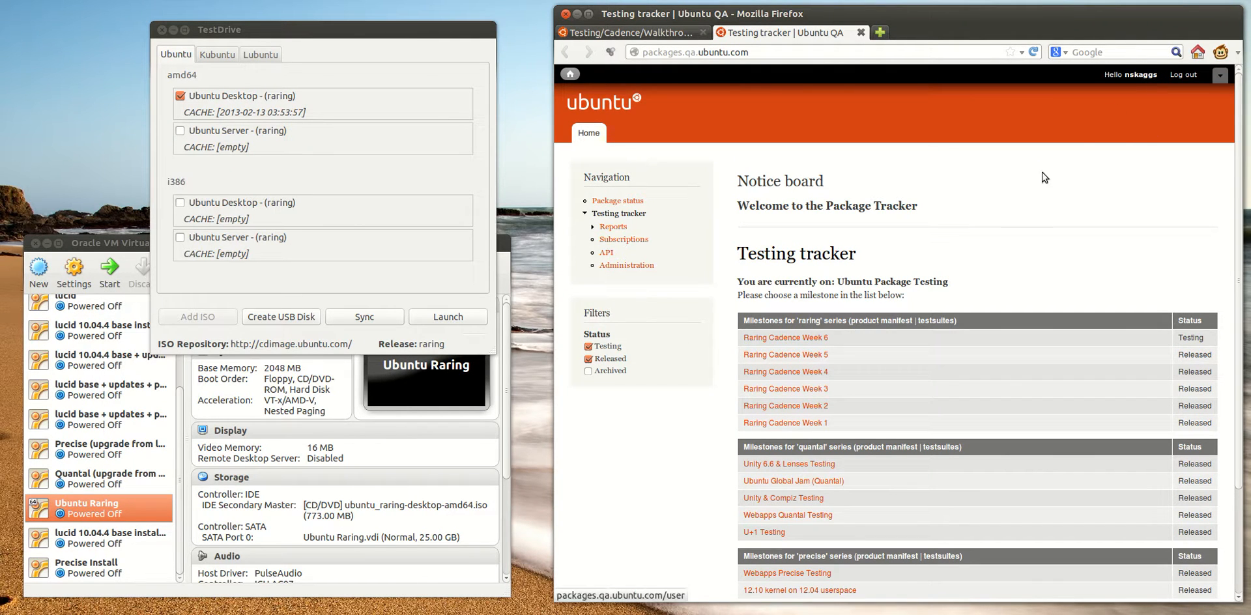
scroll(871, 268, down, 3)
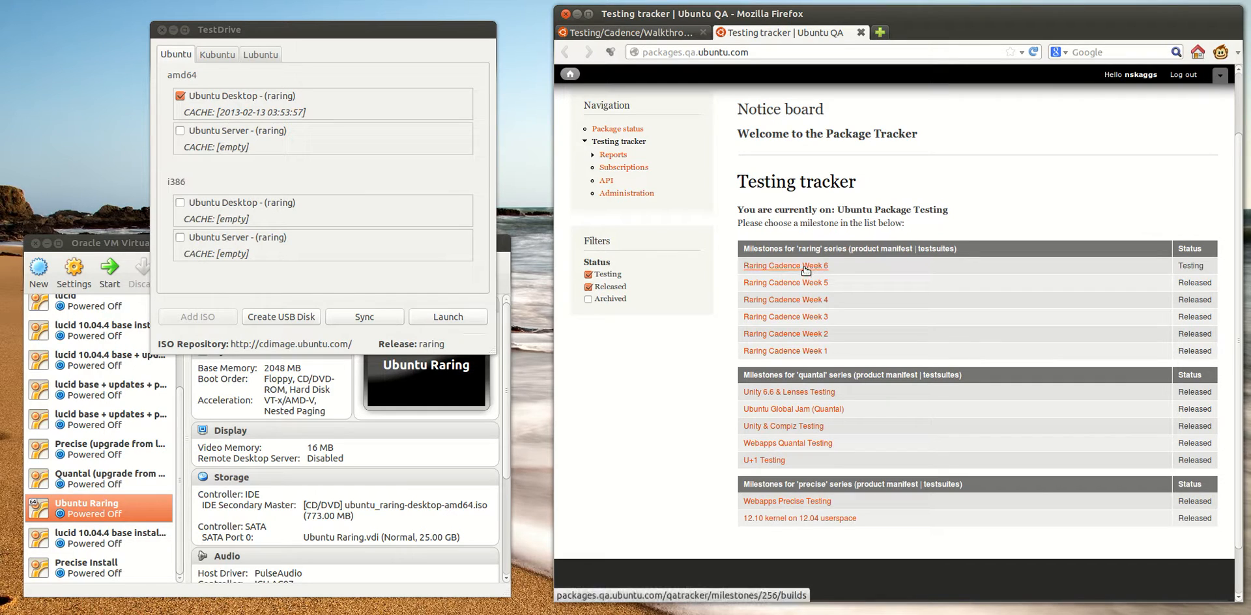
Open the Nautilus Tests testcase for the Nautilus package in the Raring Cadence Week 6 milestone
click(759, 266)
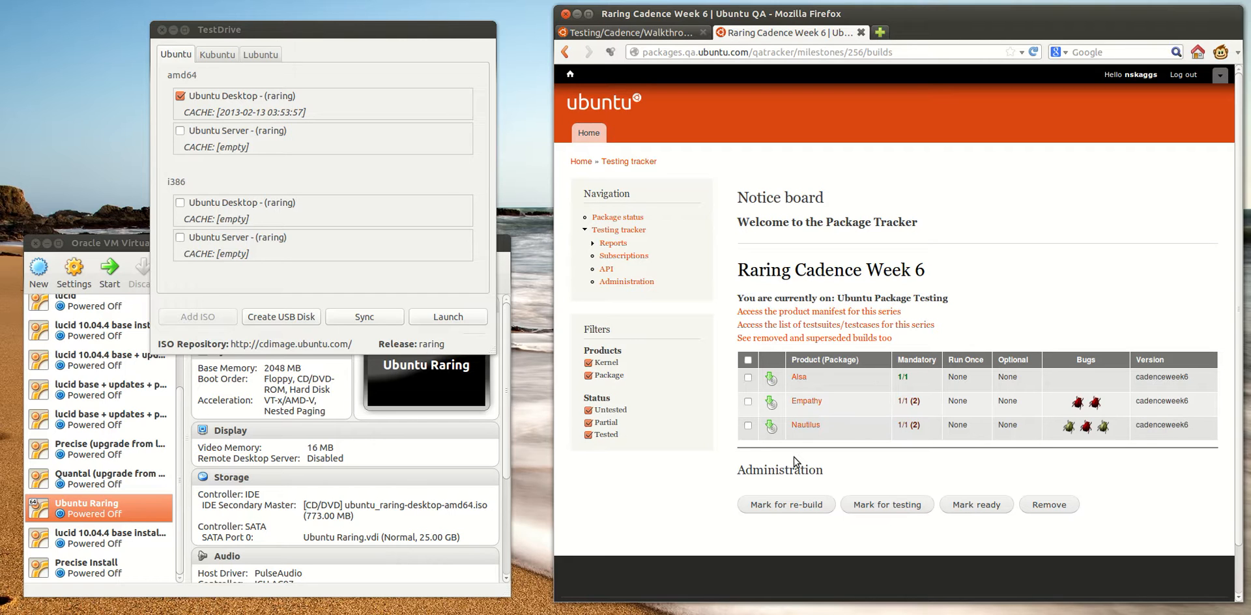
click(810, 428)
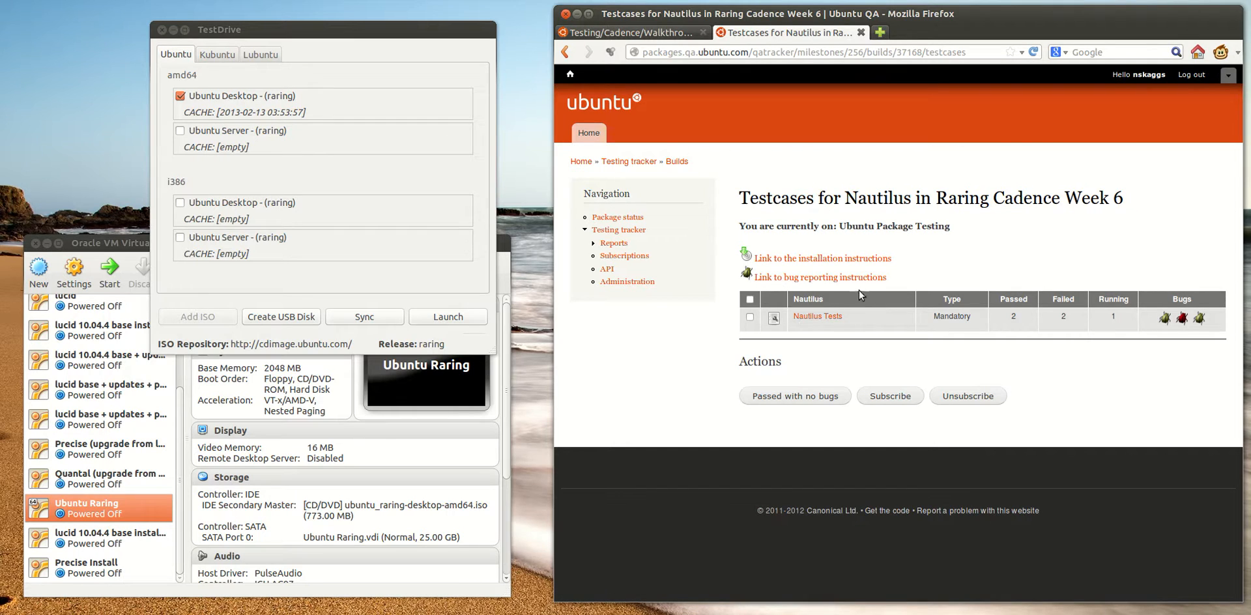
click(818, 317)
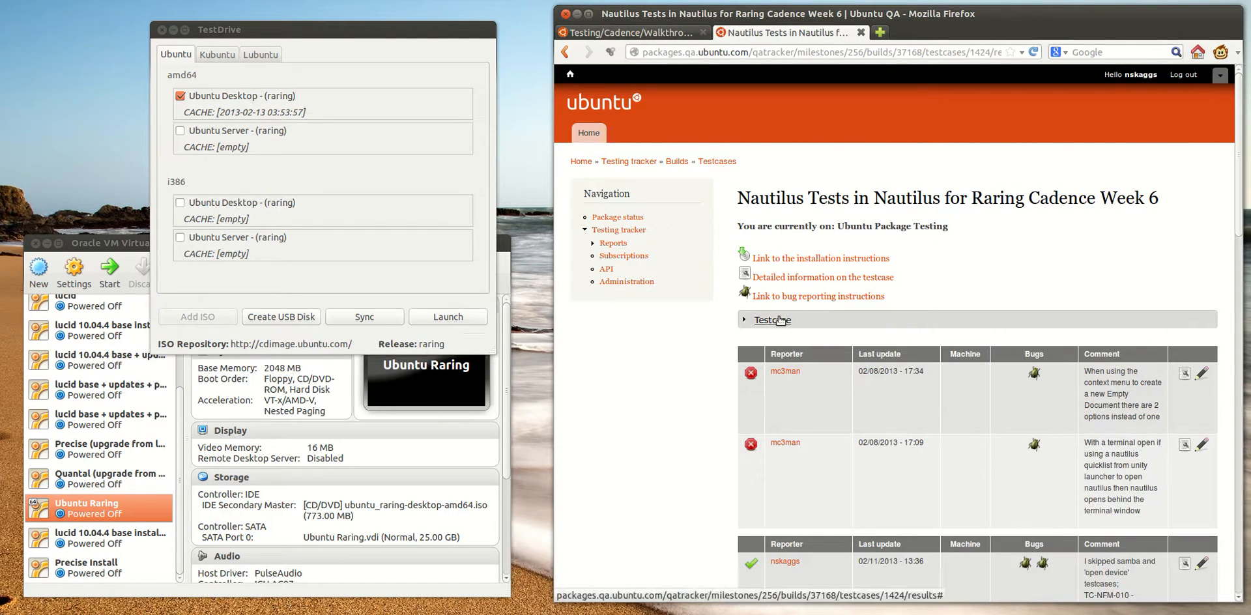
Return to the cadence walkthrough and read the sections from milestone selection through packages, testcases, bug reporting and executing the testcase
click(654, 37)
scroll(891, 357, down, 1)
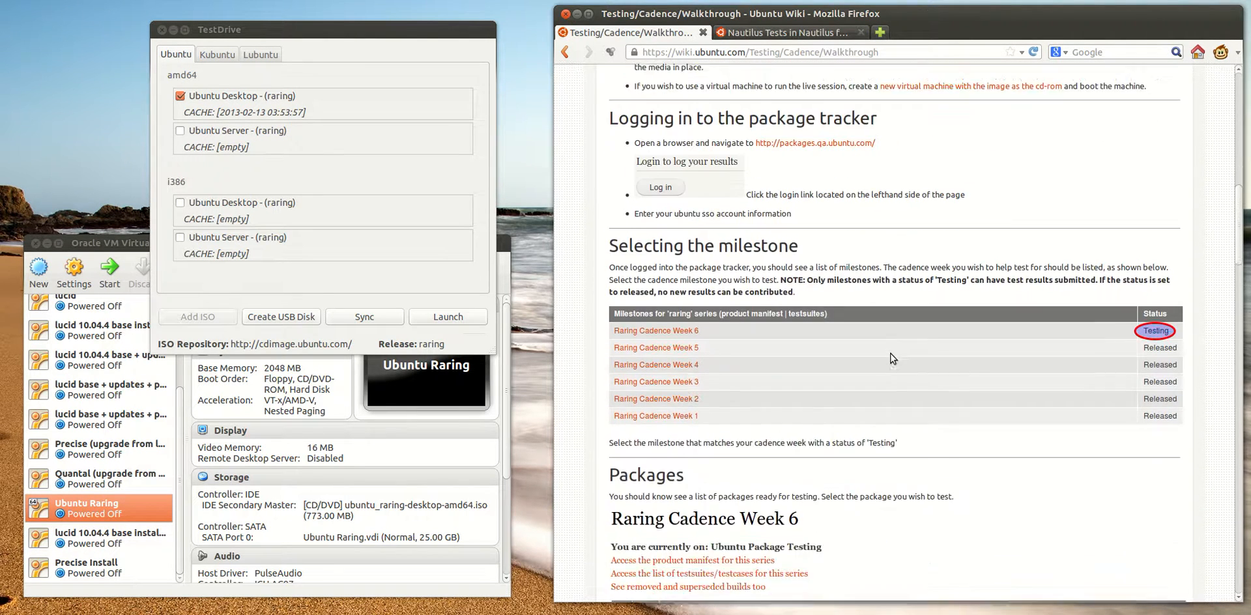
scroll(891, 357, down, 3)
drag(634, 143, 899, 160)
click(899, 160)
scroll(866, 309, down, 7)
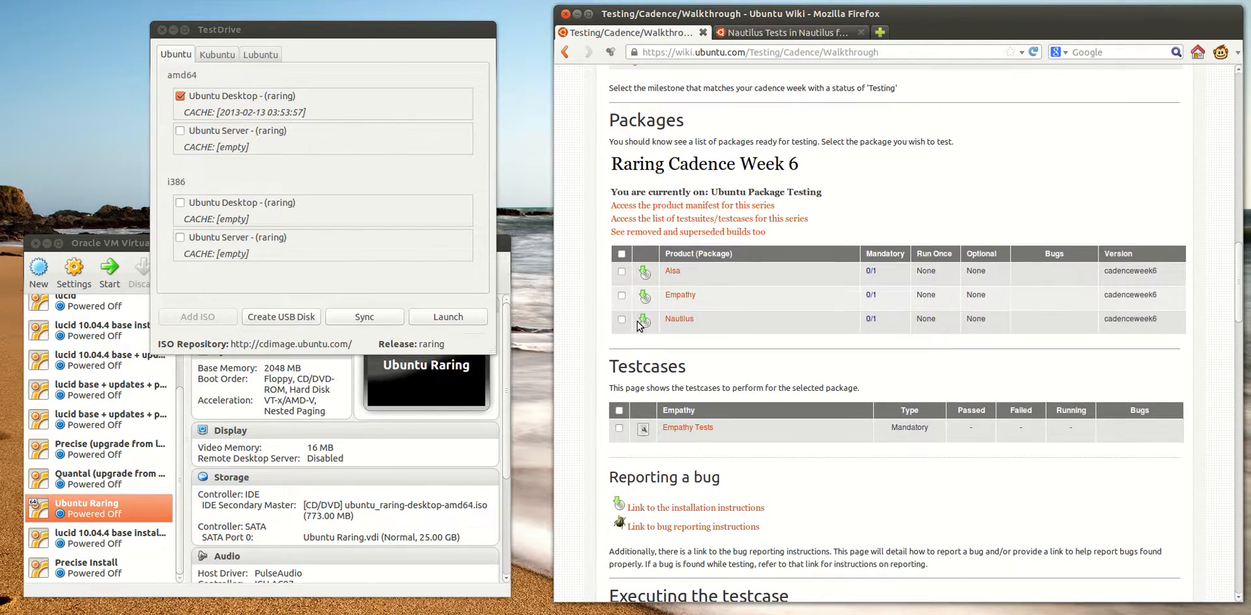
scroll(710, 325, down, 6)
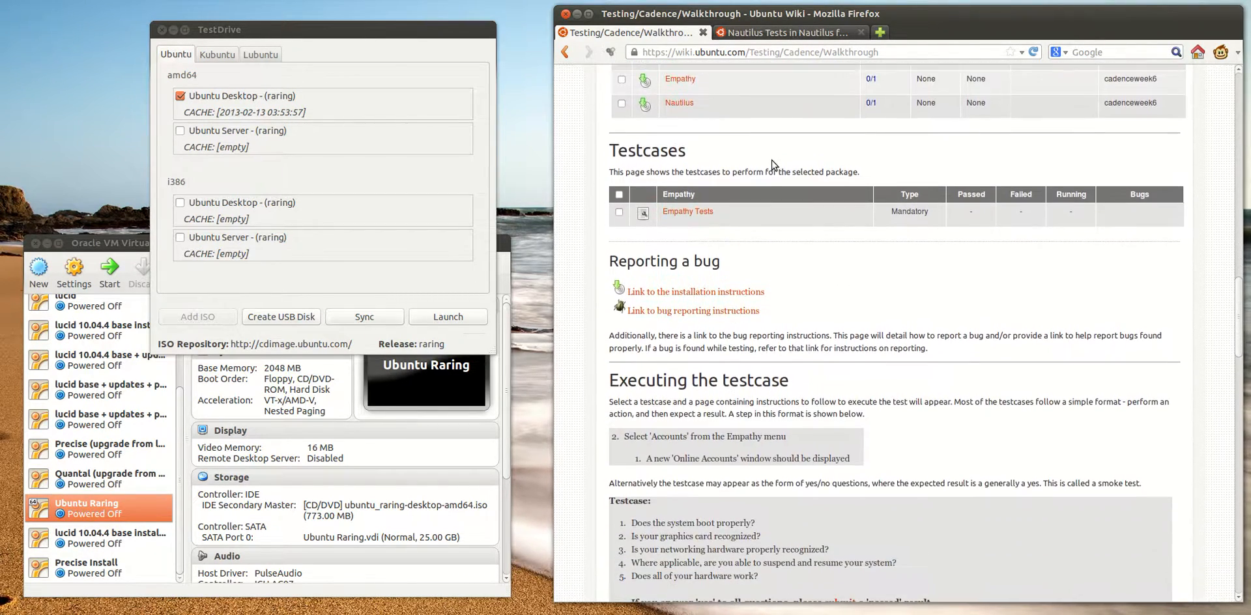
scroll(771, 163, down, 4)
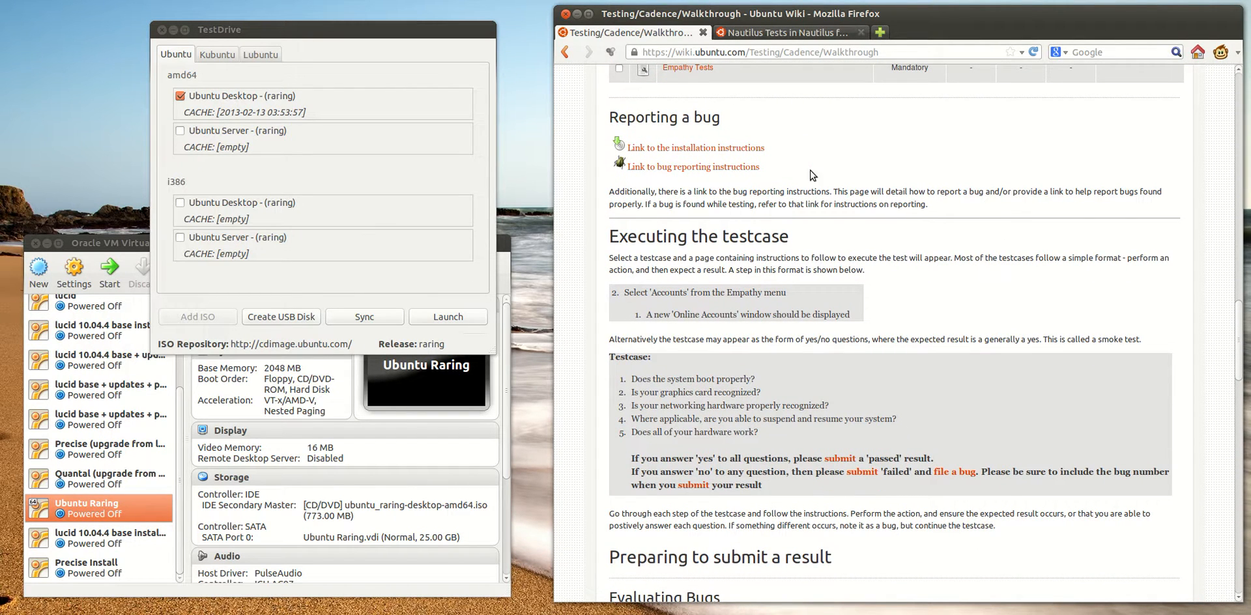
click(319, 77)
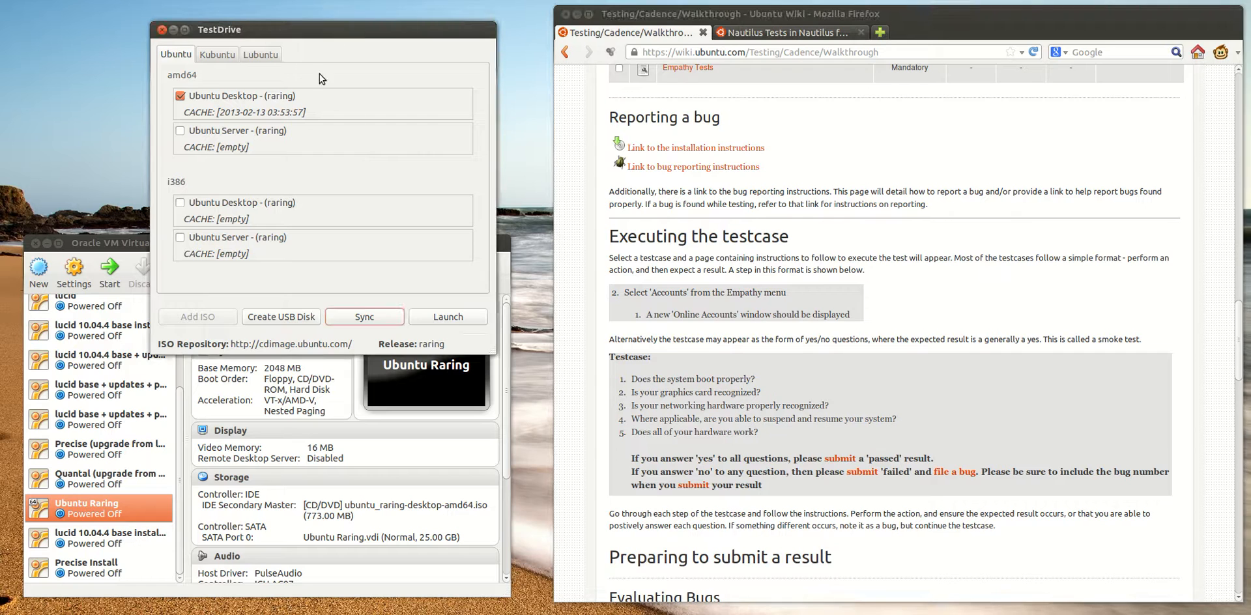
Open the installation instructions linked from the Nautilus Tests page, view the download links page, and go back
click(771, 34)
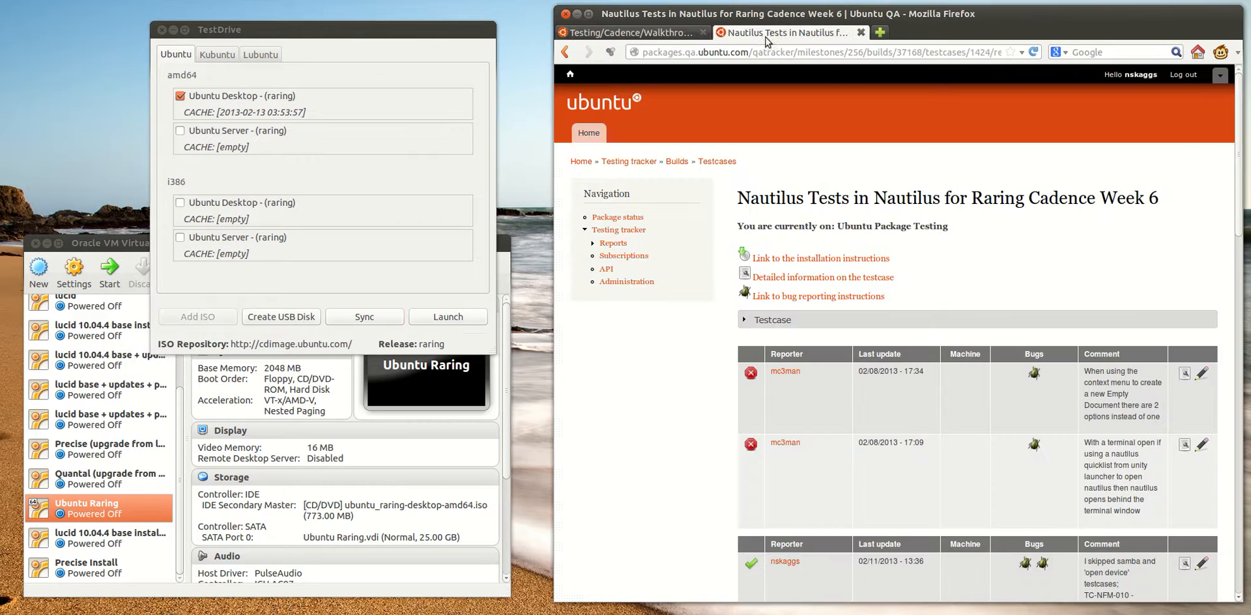
click(813, 259)
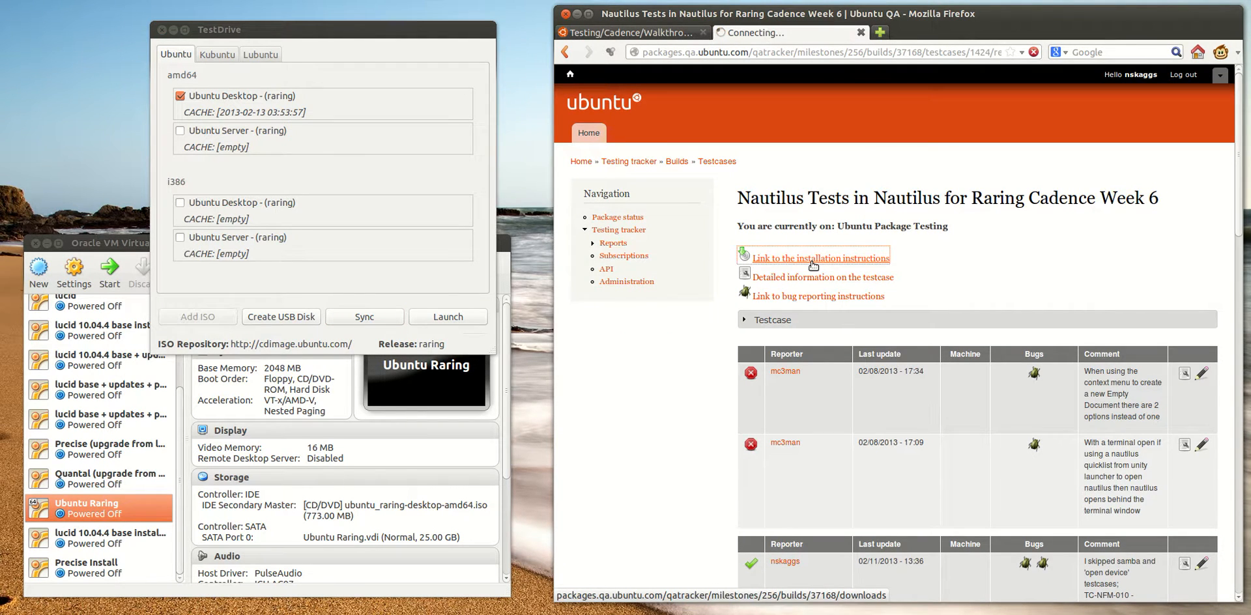
right_click(824, 280)
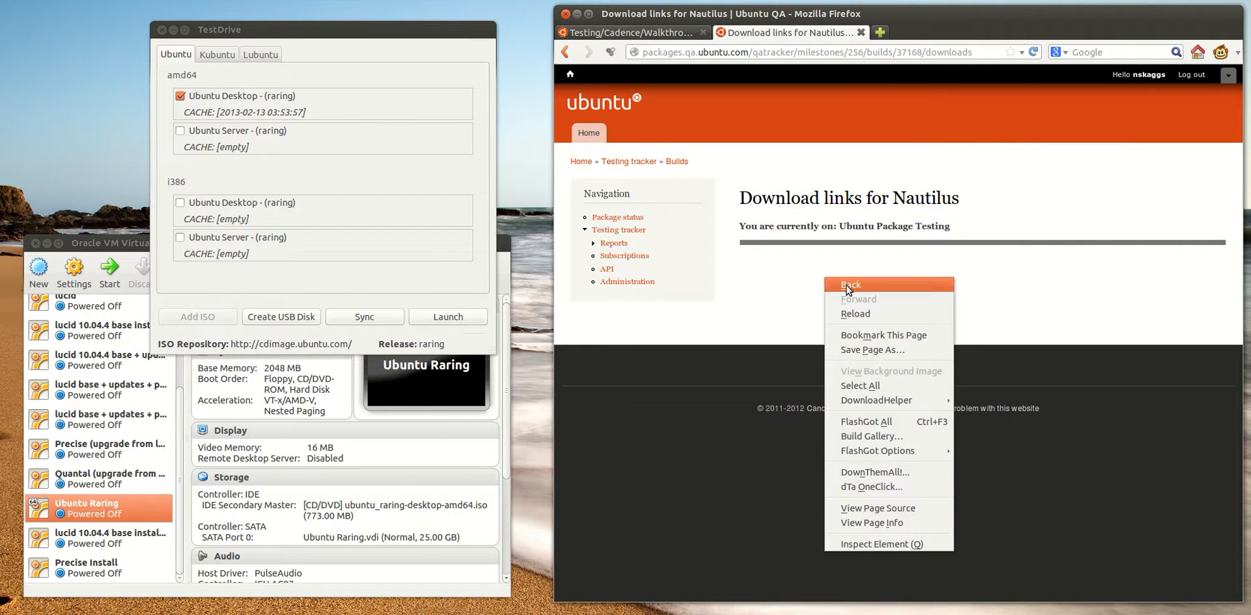
click(846, 286)
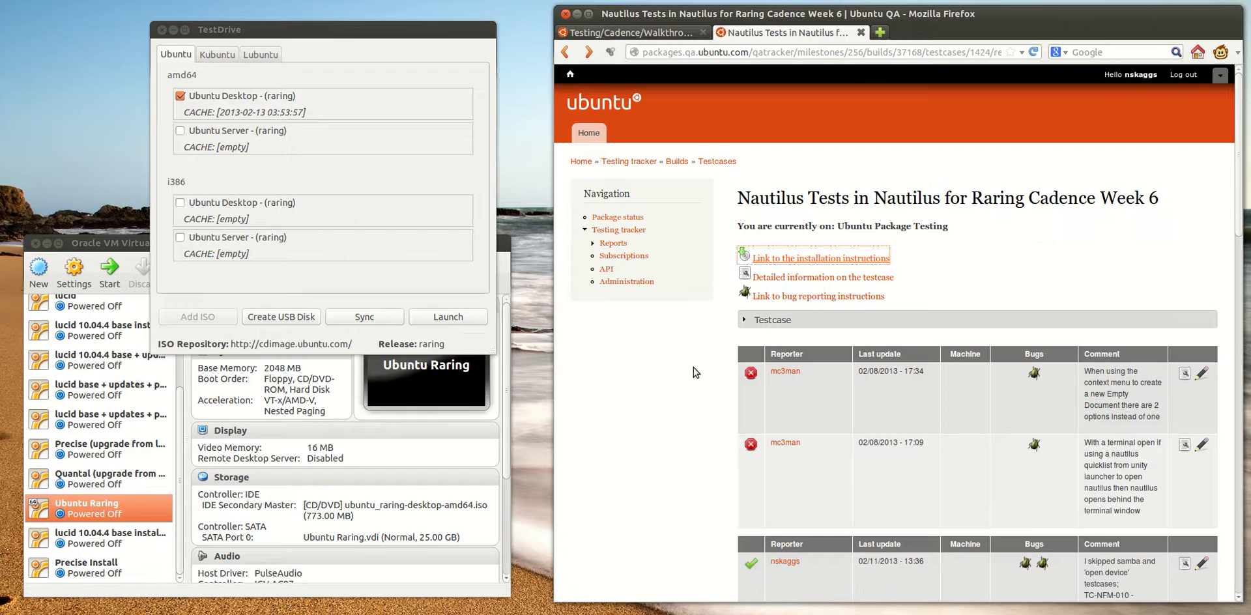
Expand the Testcase section on the Nautilus Tests page and look over its test instructions
click(775, 320)
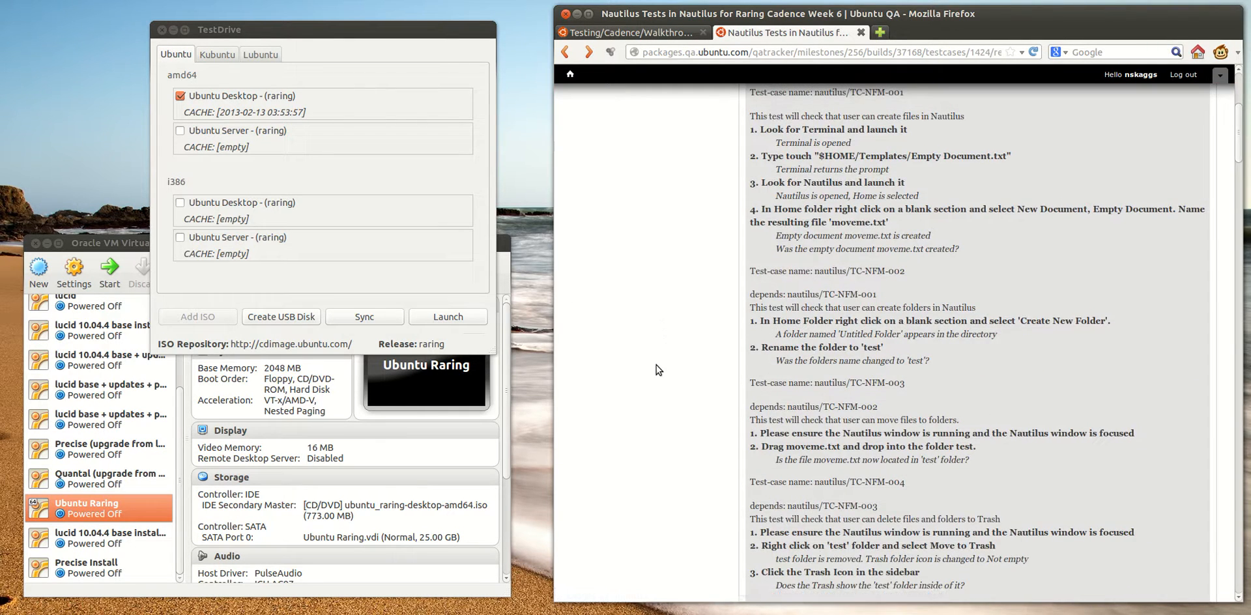
scroll(657, 368, up, 3)
scroll(655, 369, down, 1)
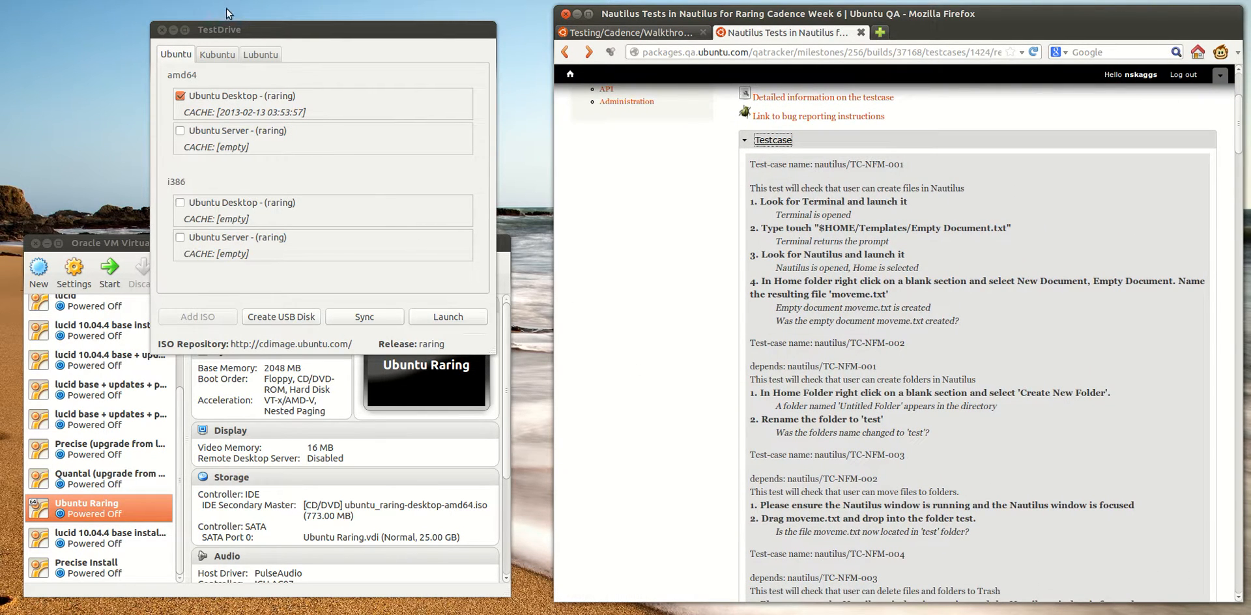
Switch to VirtualBox, start the Ubuntu Raring virtual machine, and boot it with Try Ubuntu without installing
click(223, 29)
click(88, 246)
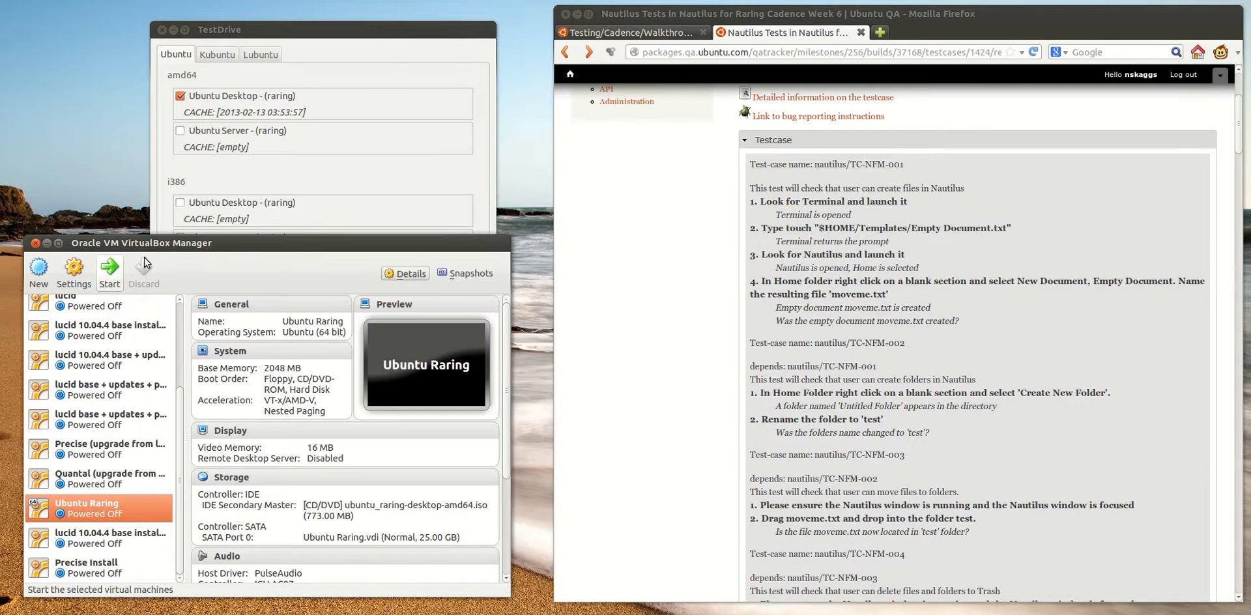
click(237, 33)
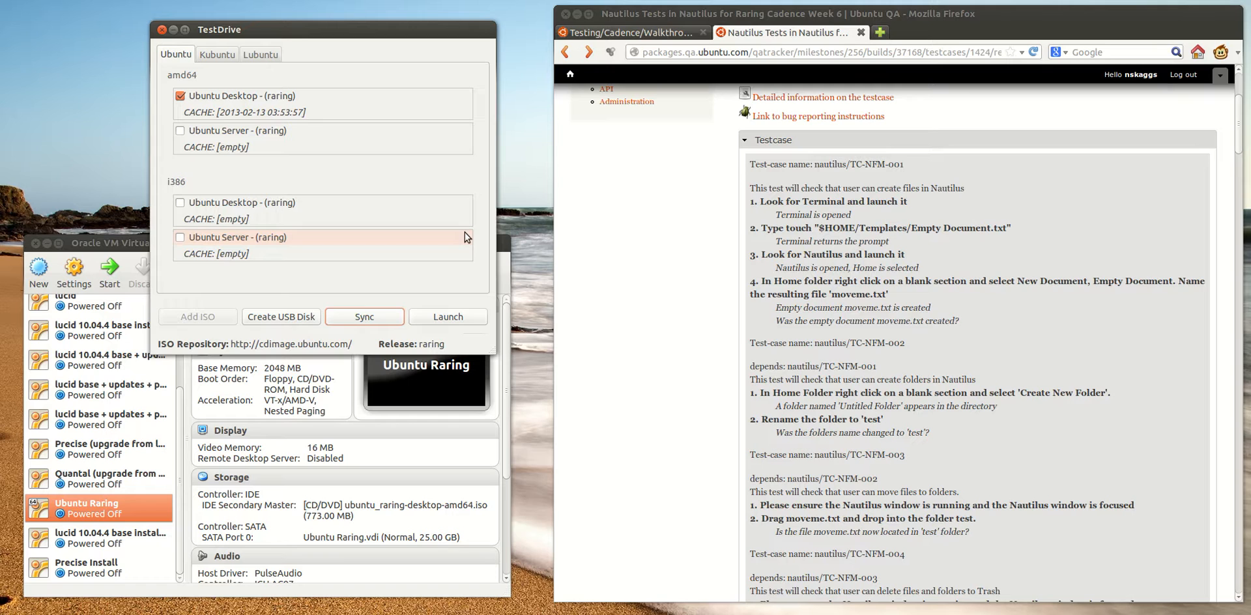
click(120, 247)
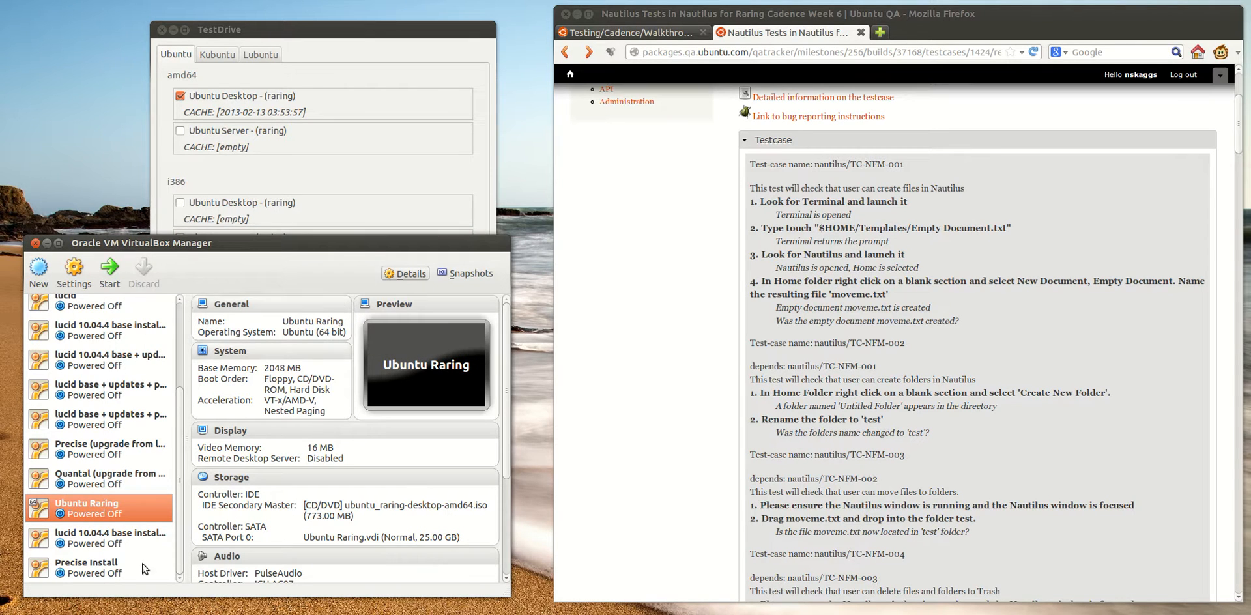
click(108, 274)
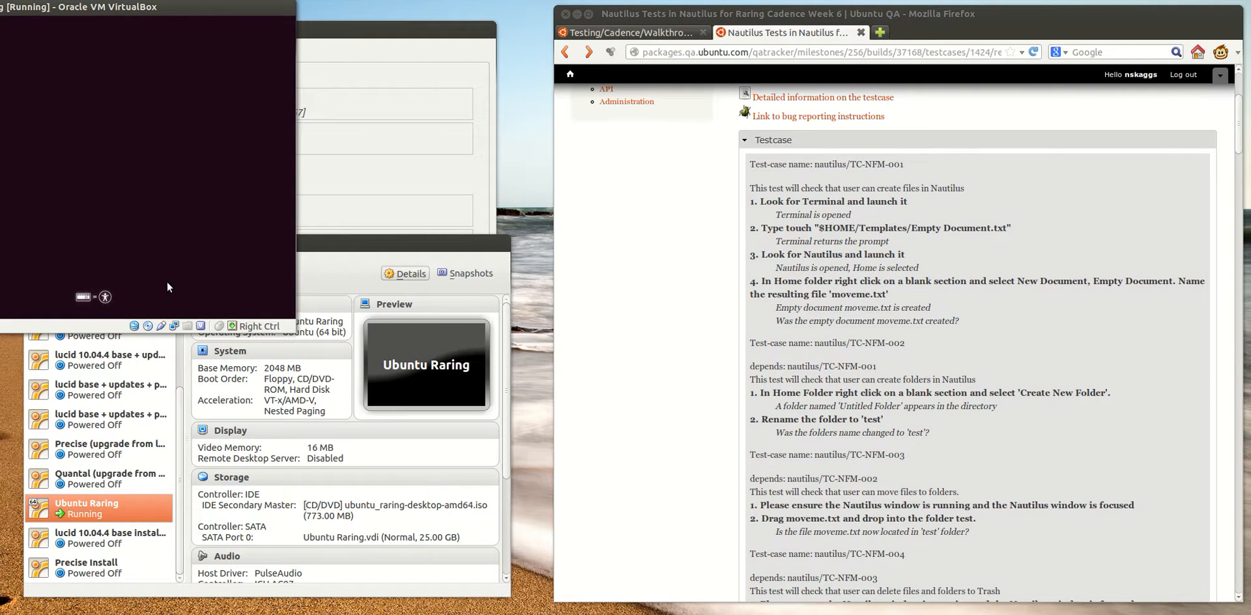
key(Return)
key(Return)
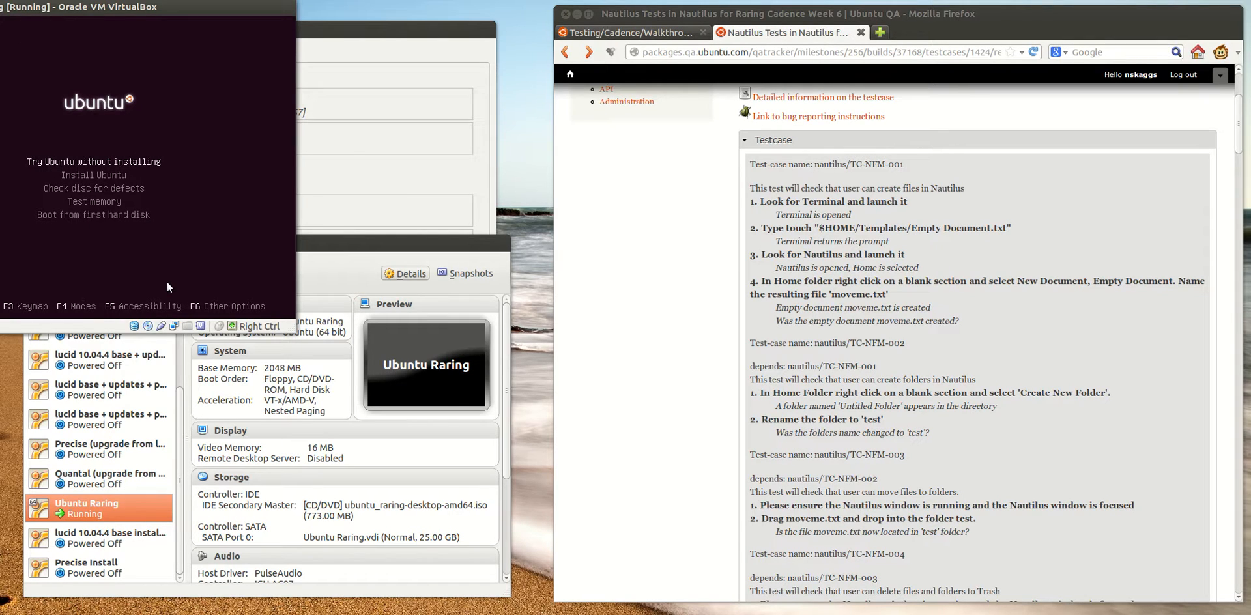
key(Return)
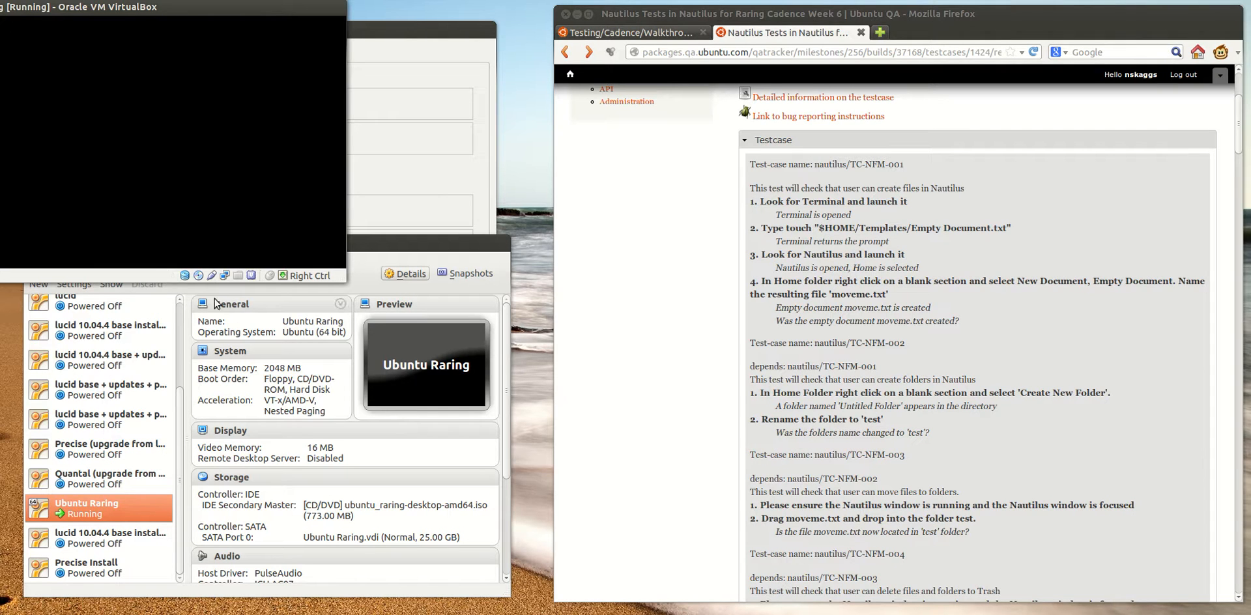
Switch to Firefox and examine the first action and expected result of test TC-NFM-001, checking the walkthrough's testcase format
click(605, 207)
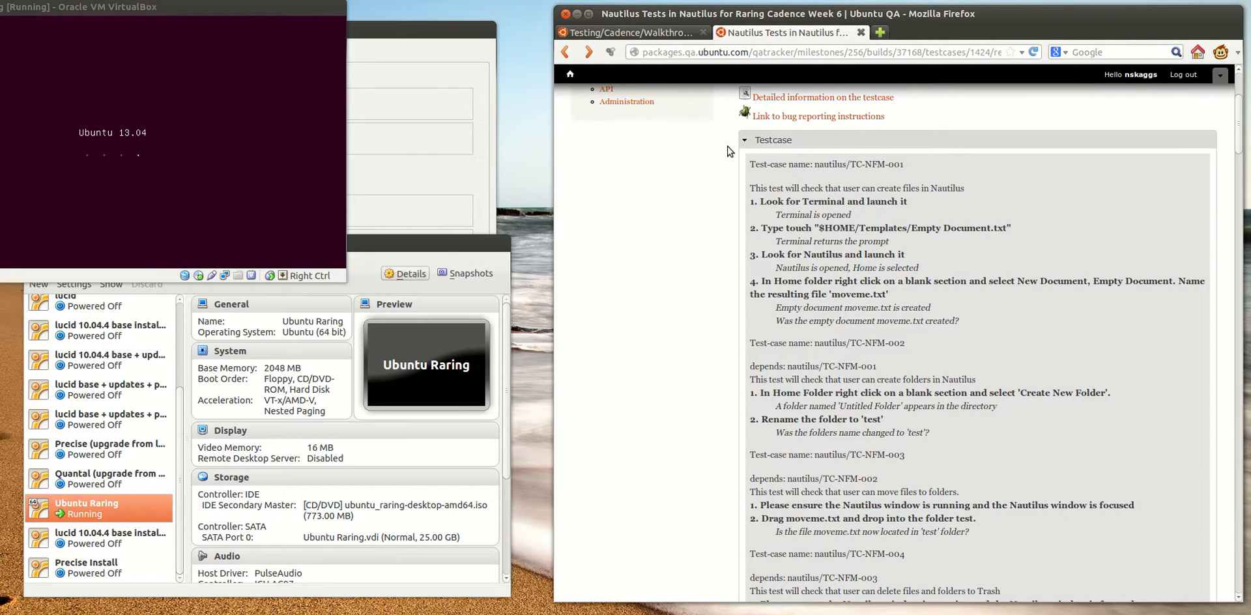
key(ctrl+Tab)
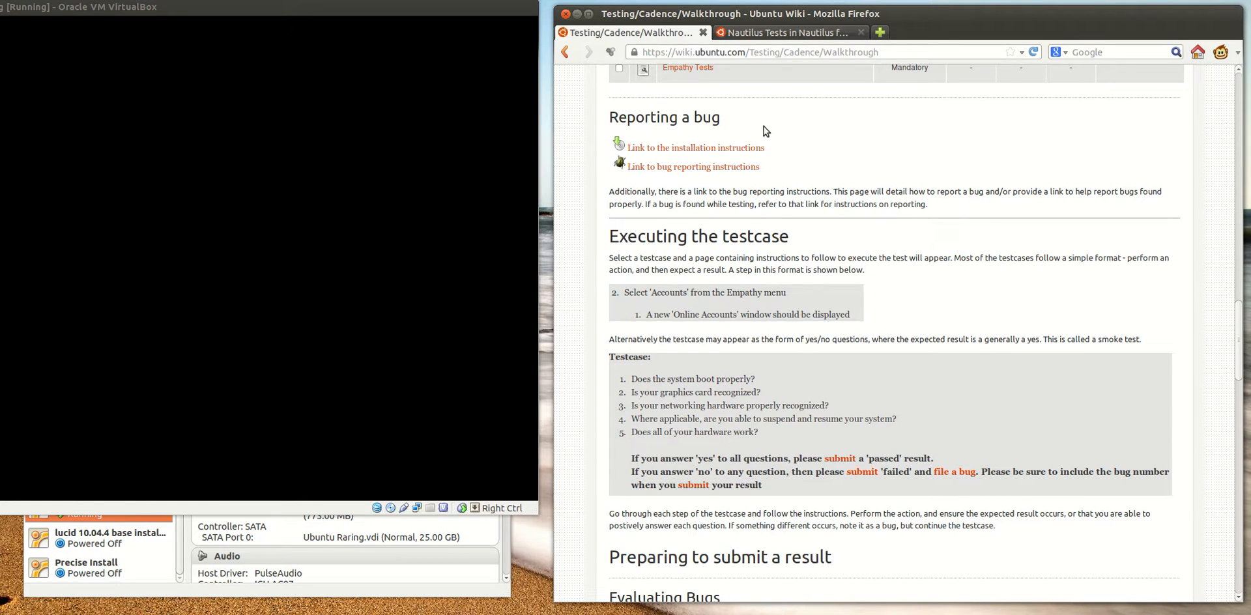
click(778, 34)
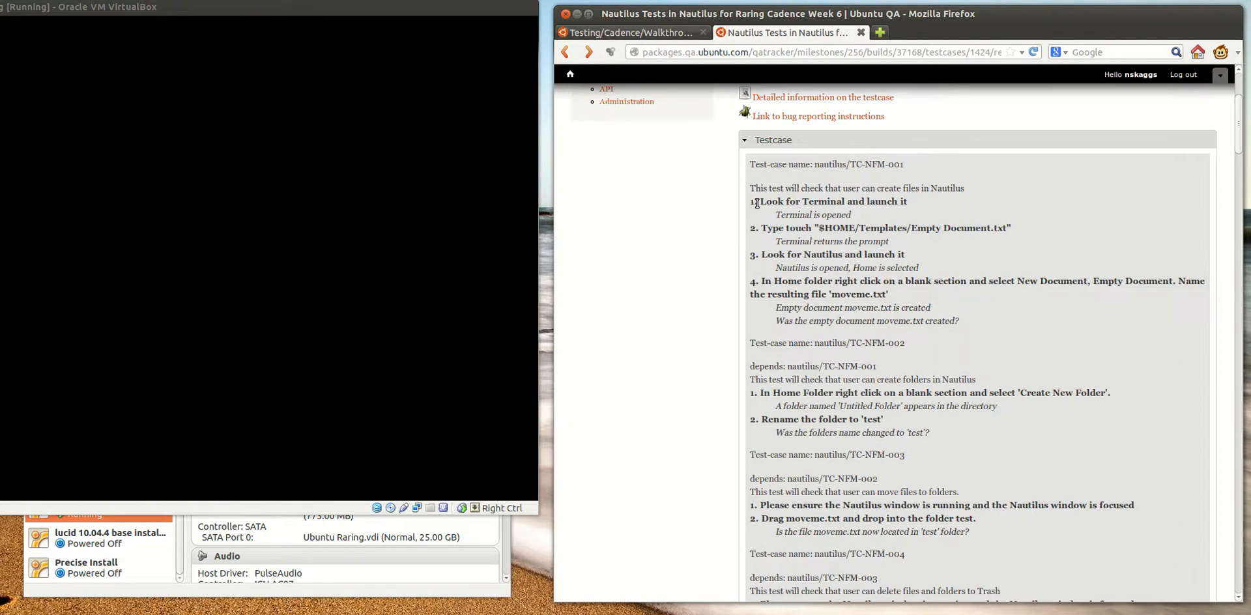
drag(775, 215, 811, 216)
drag(907, 202, 879, 215)
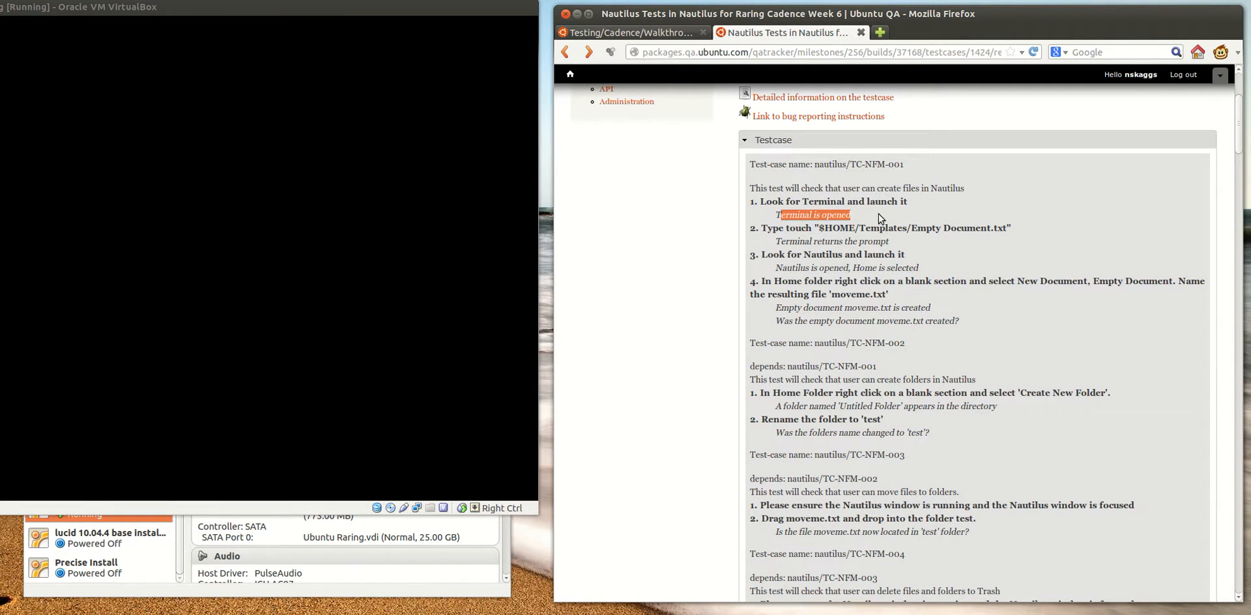
click(878, 214)
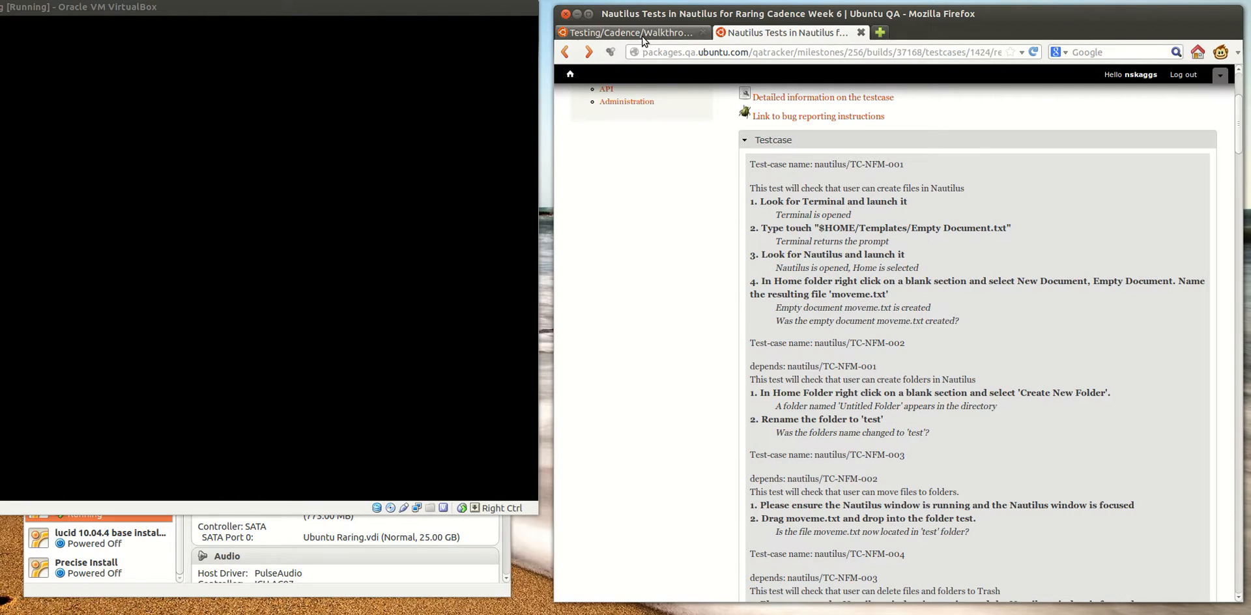
Read through the remaining Nautilus test cases, examining the actions and expected results of TC-NFM-003 and its neighbours
scroll(784, 241, down, 3)
scroll(761, 444, down, 1)
scroll(704, 443, up, 1)
scroll(704, 447, up, 1)
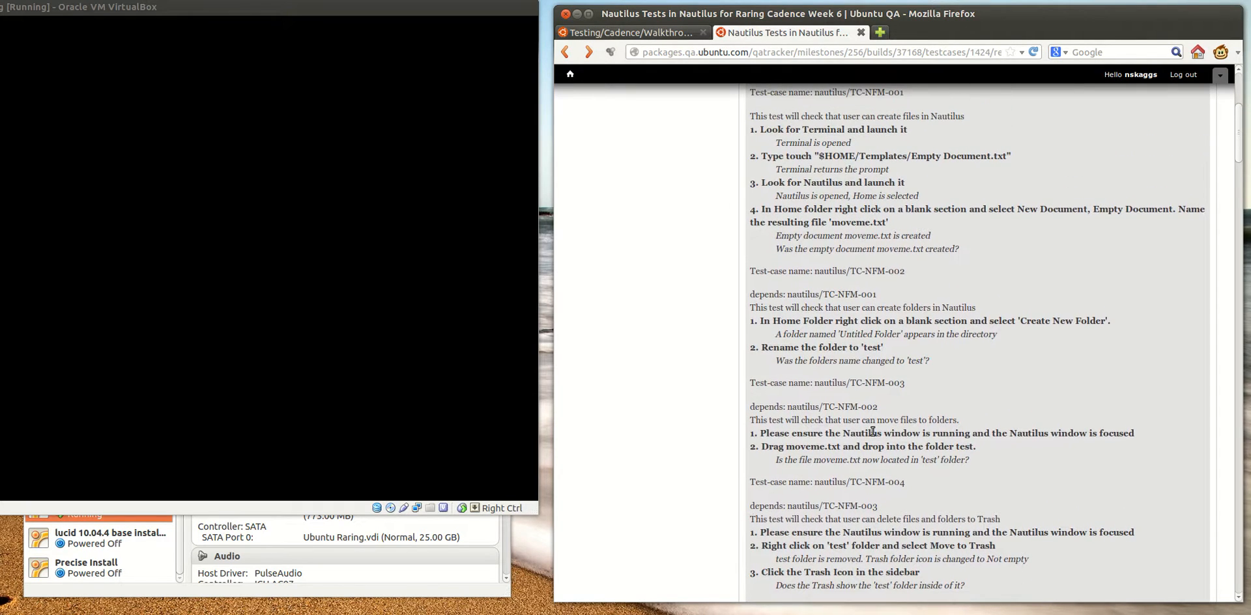
triple_click(862, 432)
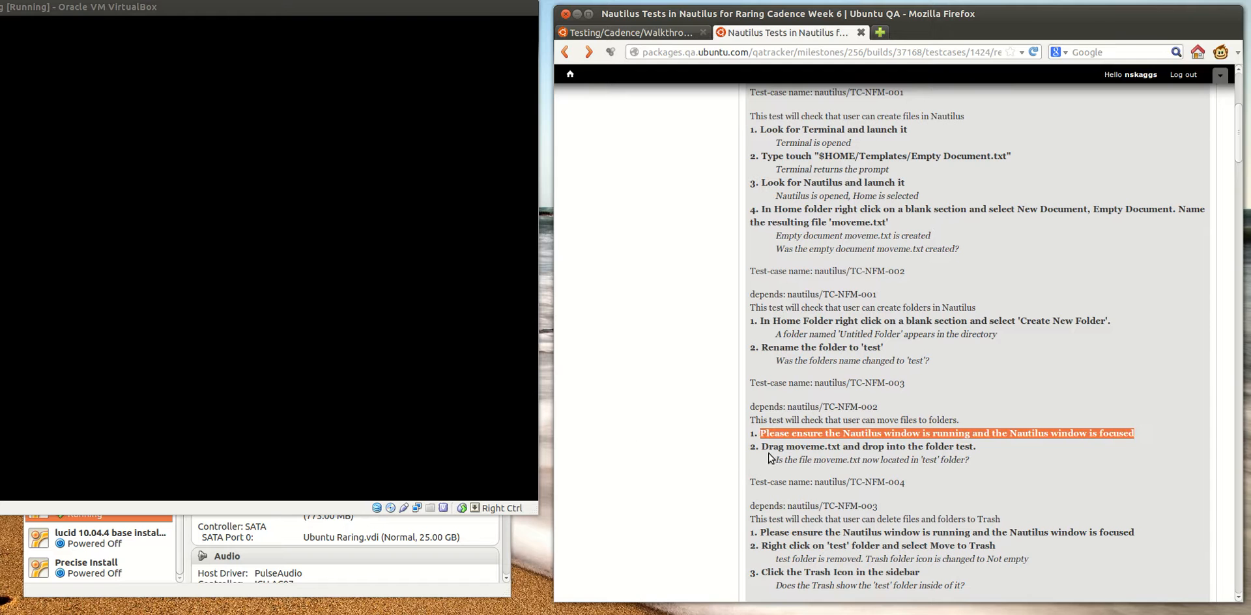
click(691, 414)
scroll(690, 414, down, 4)
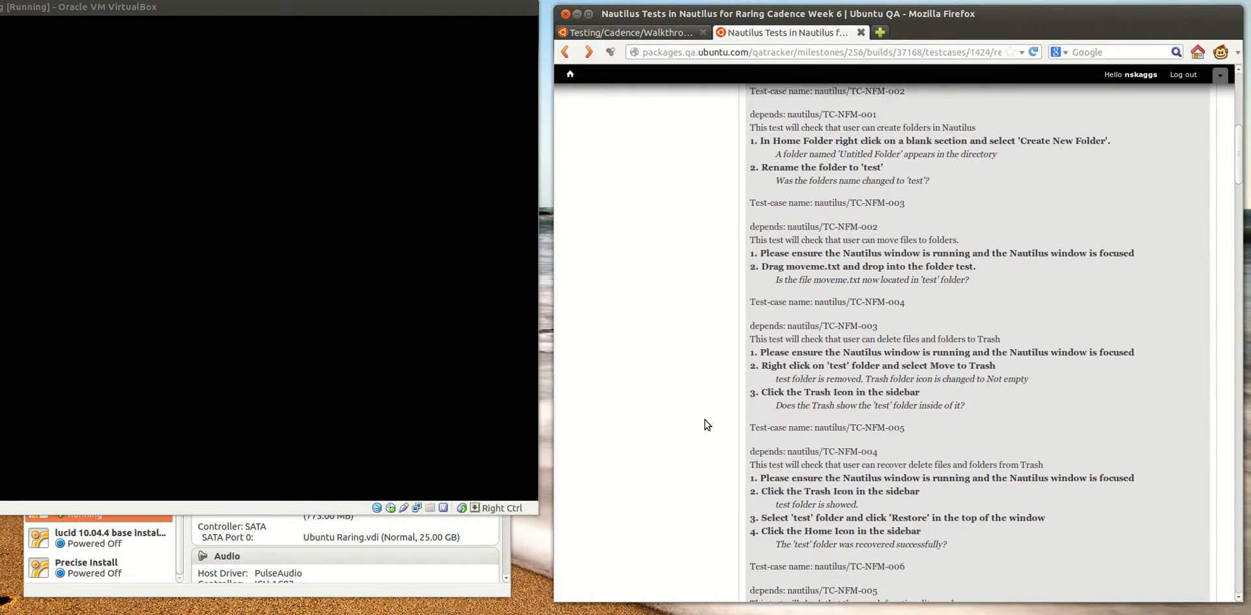
scroll(707, 425, up, 3)
scroll(707, 424, down, 1)
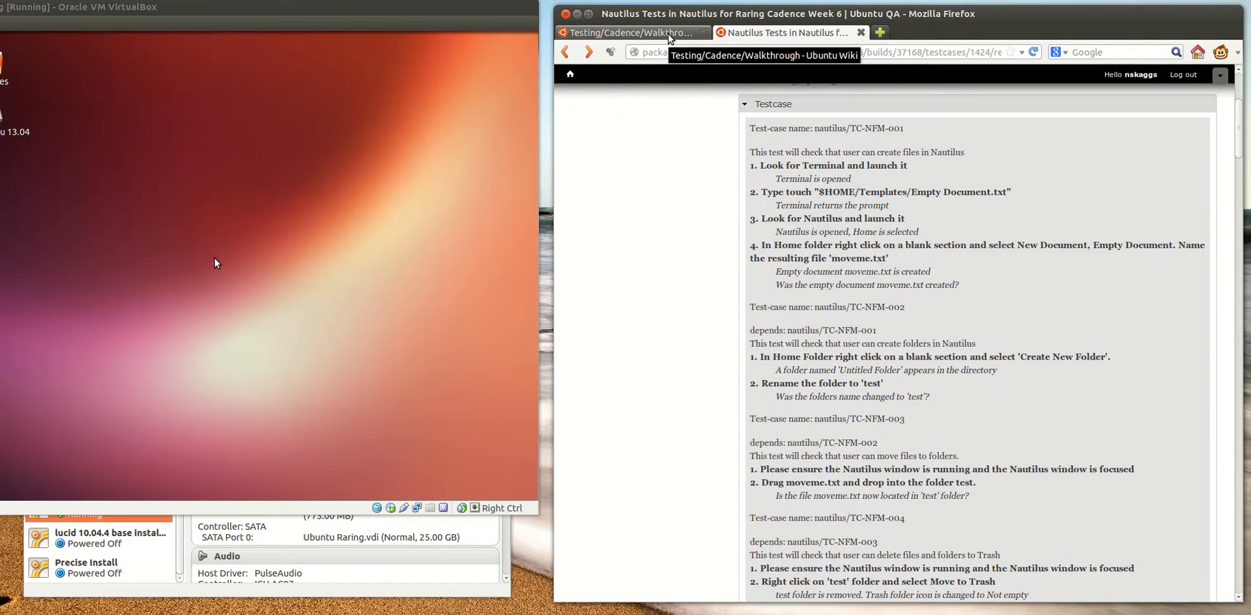
Return to the walkthrough and read the sections on executing the testcase, evaluating bugs and determining the result
click(669, 37)
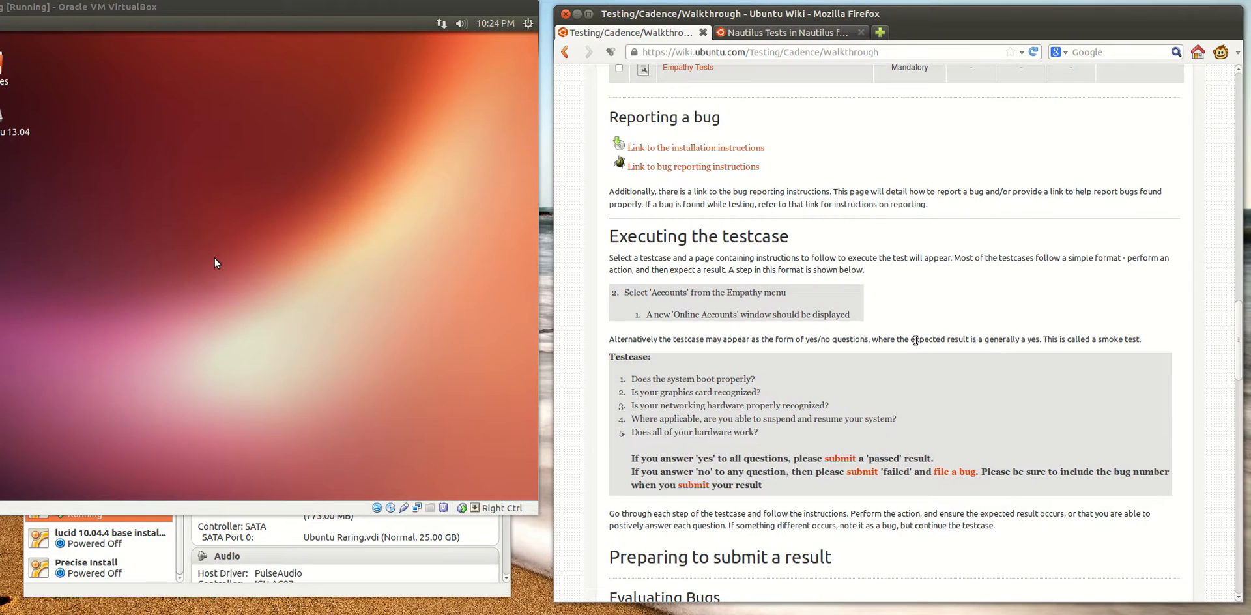
scroll(915, 340, down, 3)
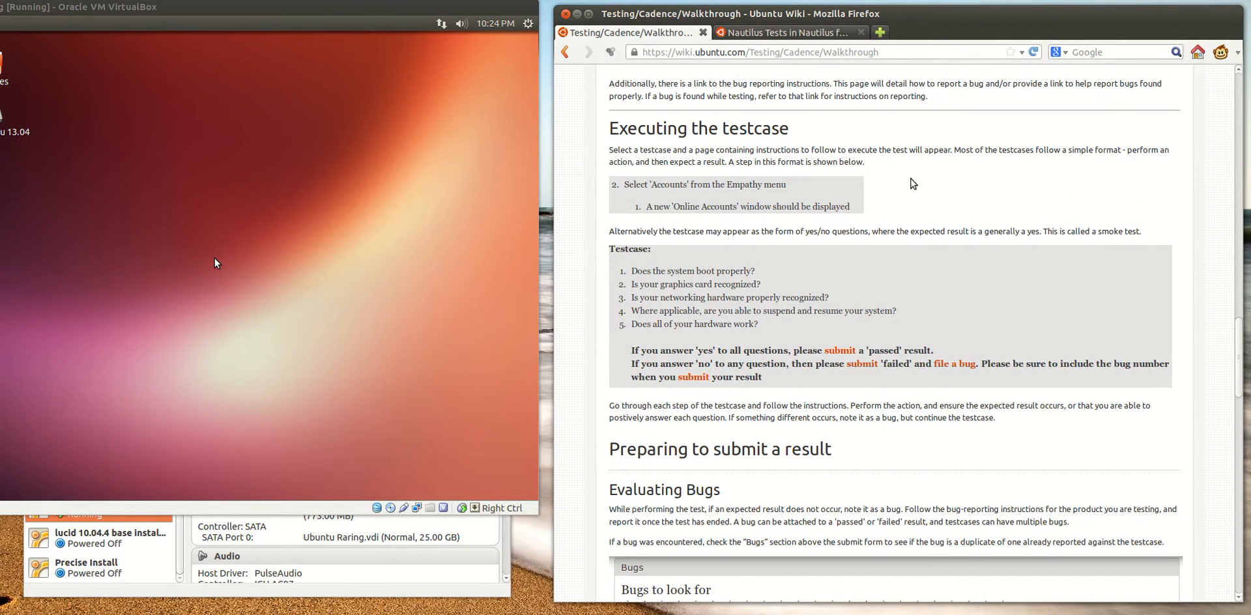
drag(609, 443, 932, 456)
click(925, 470)
scroll(925, 470, down, 12)
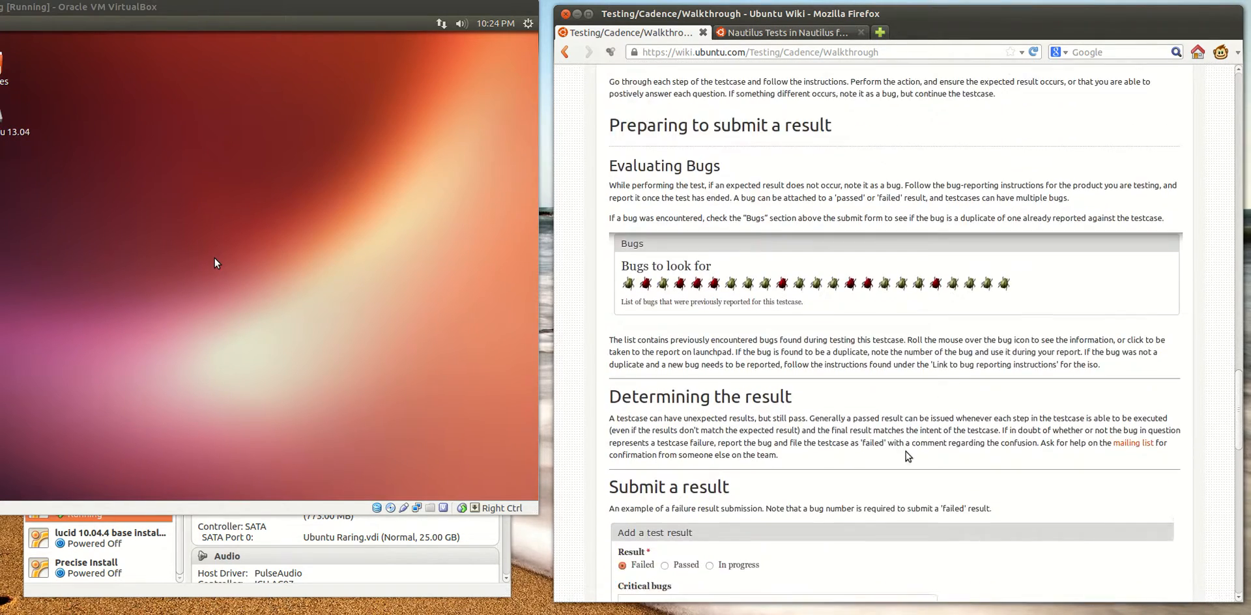
scroll(907, 456, up, 10)
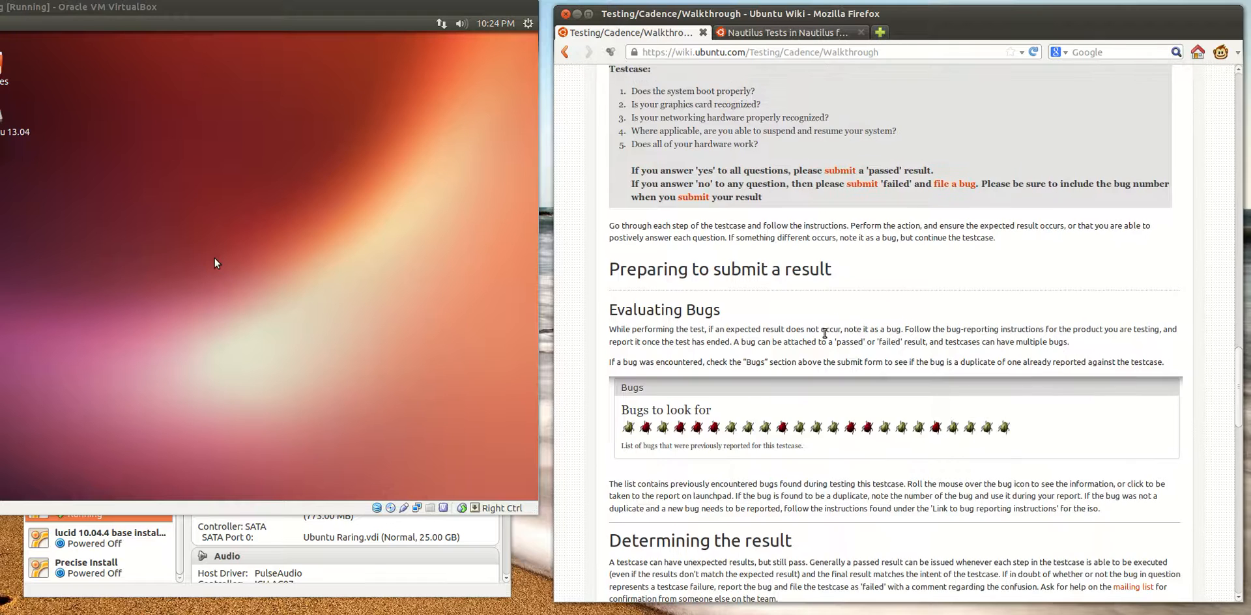
scroll(850, 222, down, 1)
Go back to the Nautilus testcase for its first action, and launch Terminal in the Ubuntu Raring virtual machine by searching for "terminal"
click(784, 31)
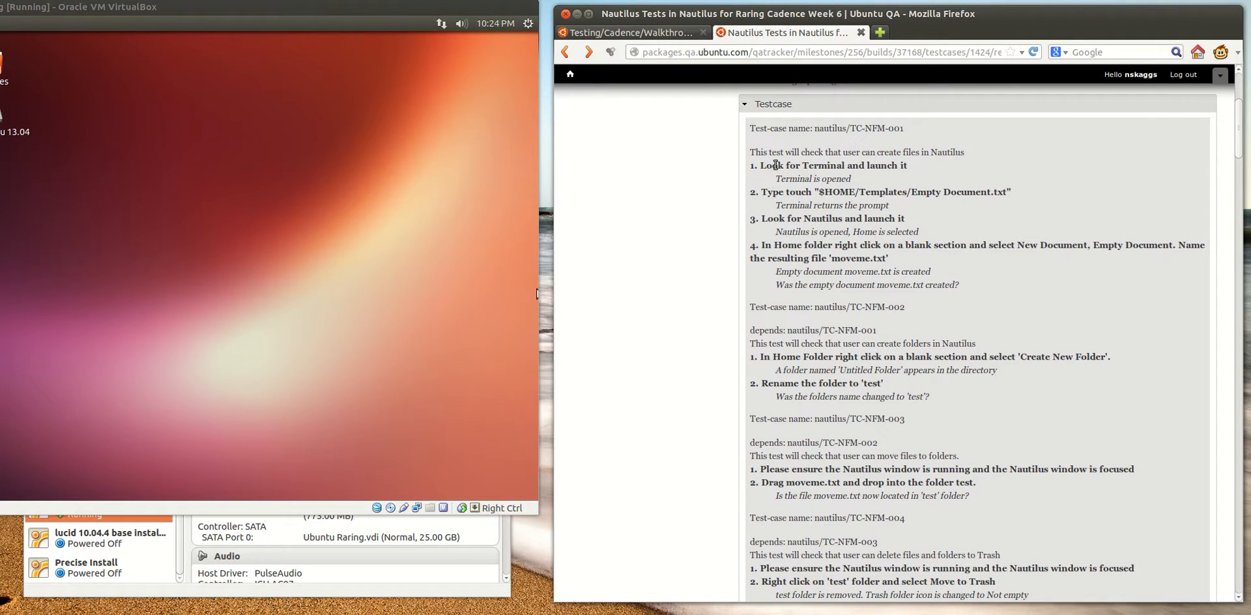
drag(761, 167, 882, 167)
click(725, 196)
click(2, 51)
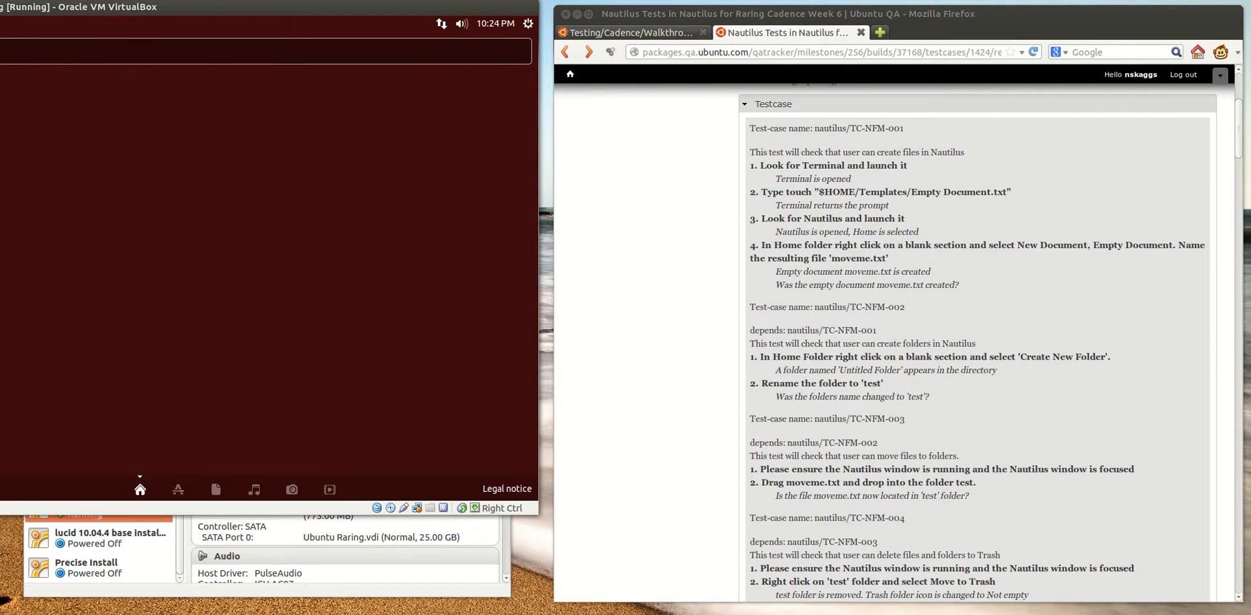
text(terminal)
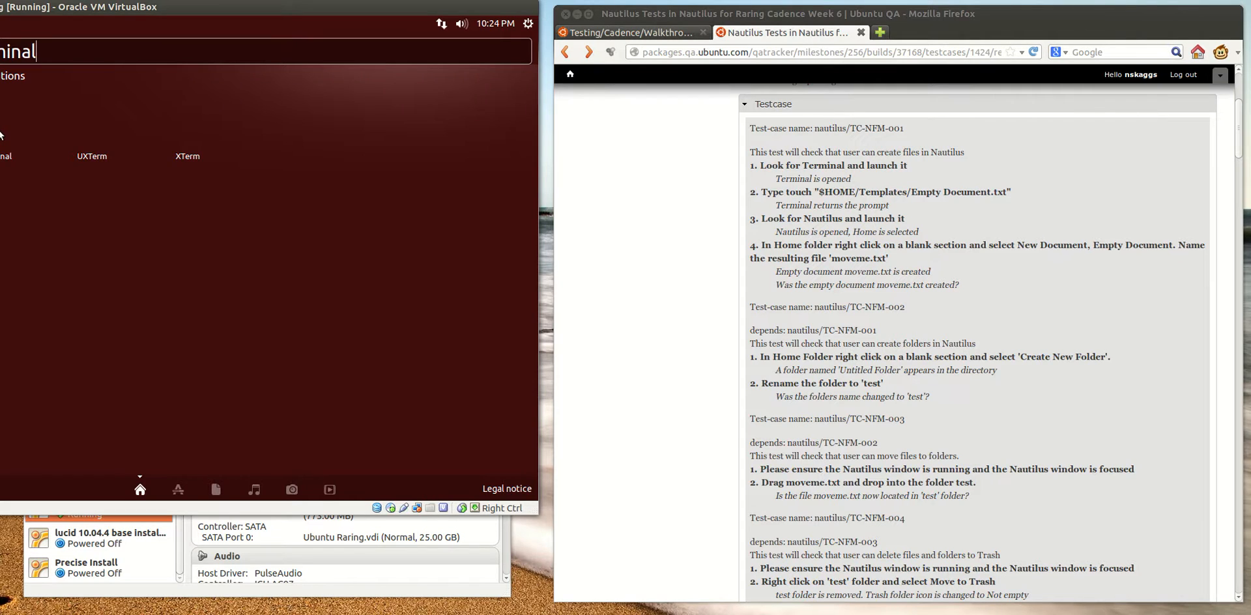
key(Return)
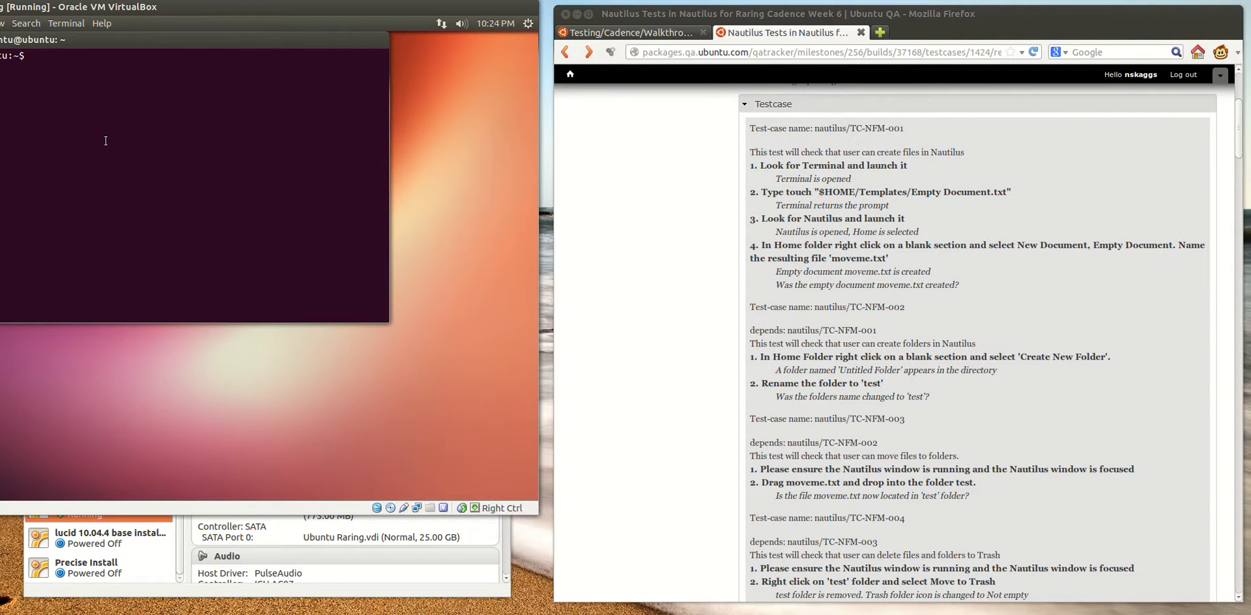
Run touch "$HOME/Templates/Empty Documents.txt" in the virtual machine's terminal to create the template file
text(touch "$HO)
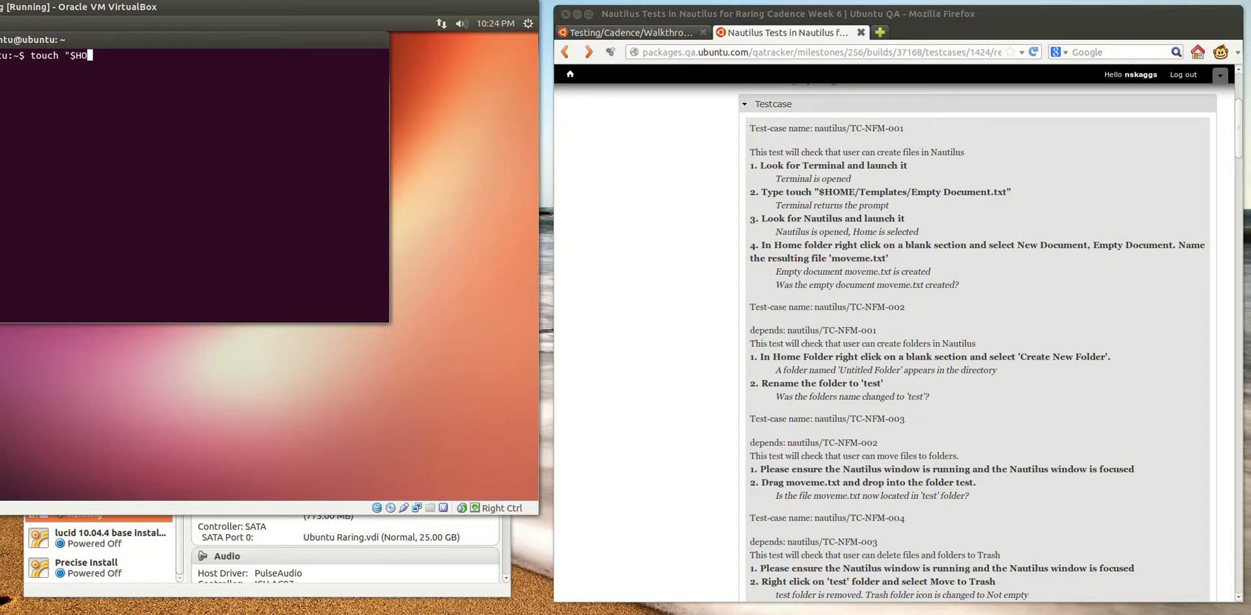
text(ME/Templatse)
key(BackSpace)
key(BackSpace)
text(es)
key(Tab)
key(BackSpace)
key(BackSpace)
key(Right)
key(Right)
key(Right)
key(Right)
key(Right)
key(Right)
key(Right)
key(BackSpace)
key(End)
text(/Empty)
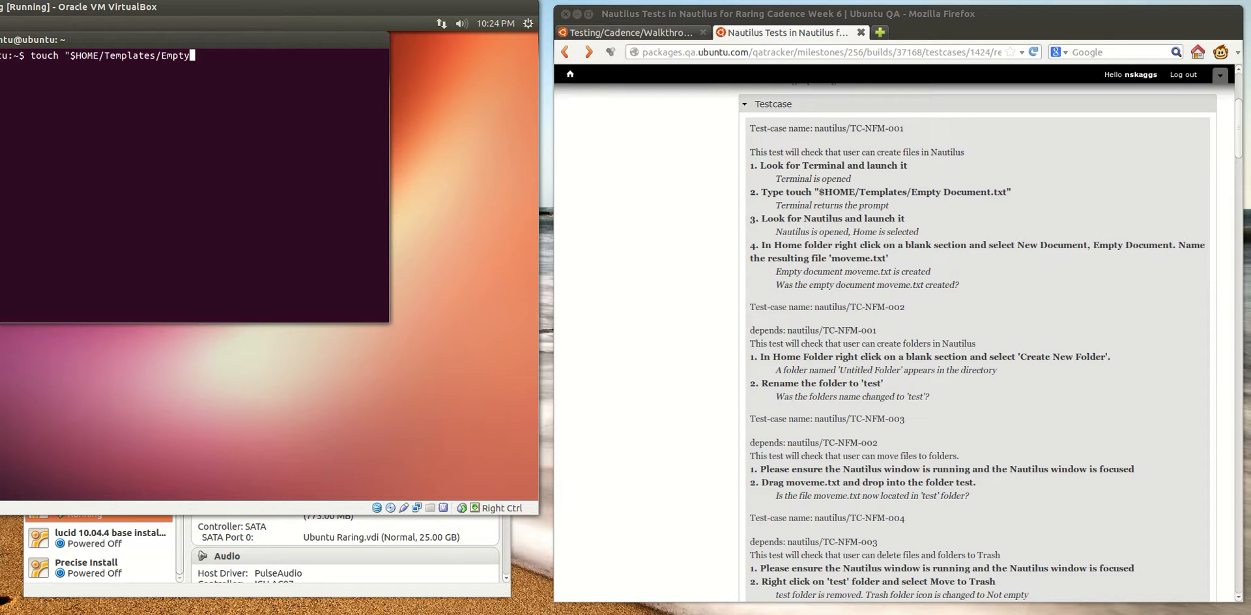
text( Documents.txt")
key(Return)
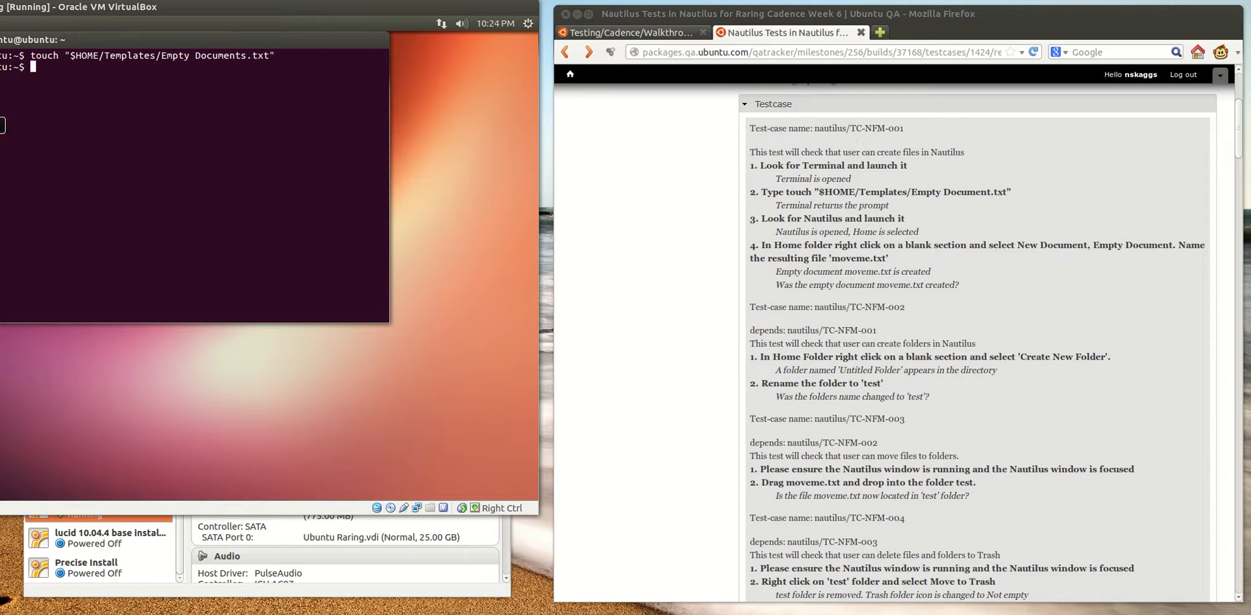
Launch Nautilus and create a new Empty Document named moveme.txt in the Home folder
click(0, 125)
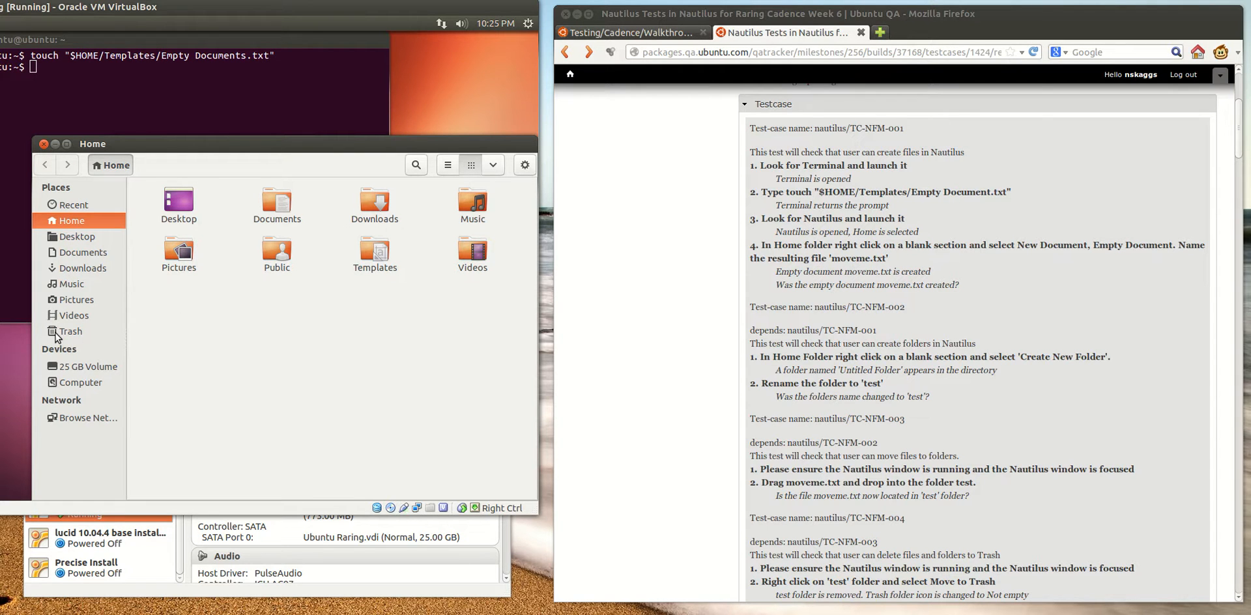
right_click(222, 321)
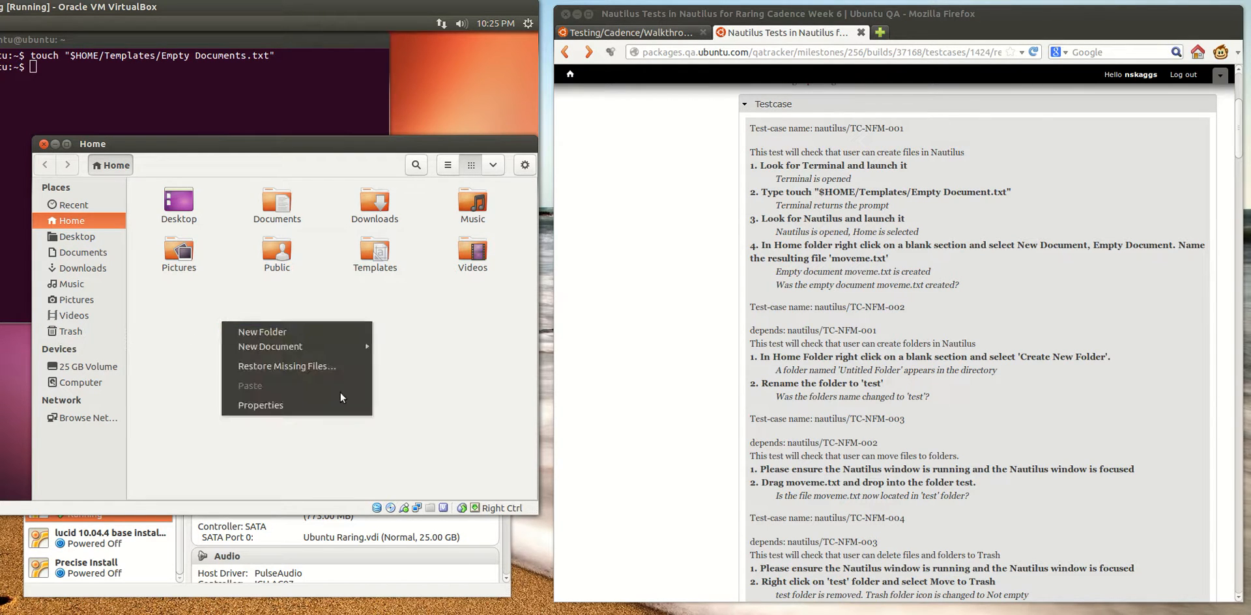
mouse_move(312, 344)
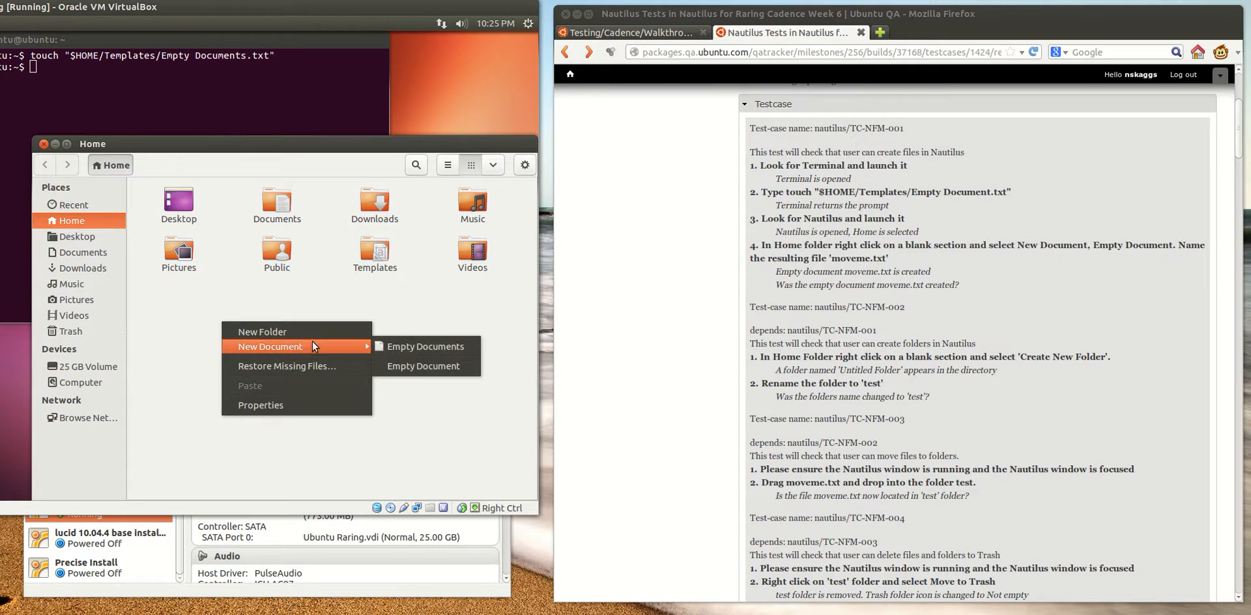
click(416, 368)
text(moveme)
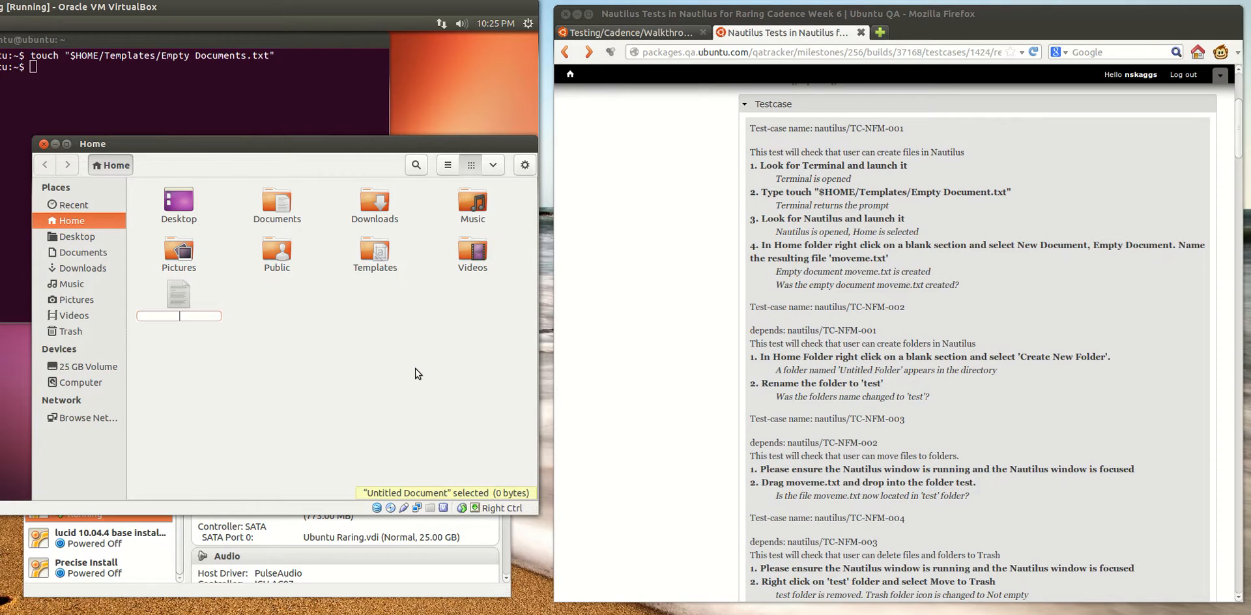
text(.txt)
key(Return)
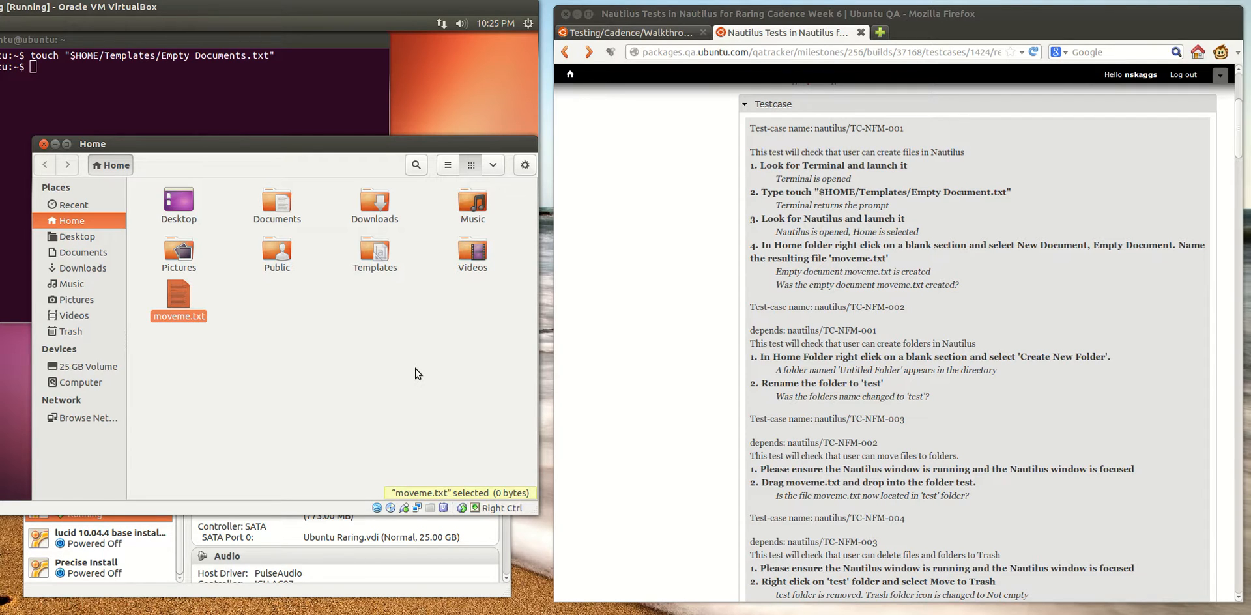
Open moveme.txt in the text editor to check its content, and close it again
double_click(178, 300)
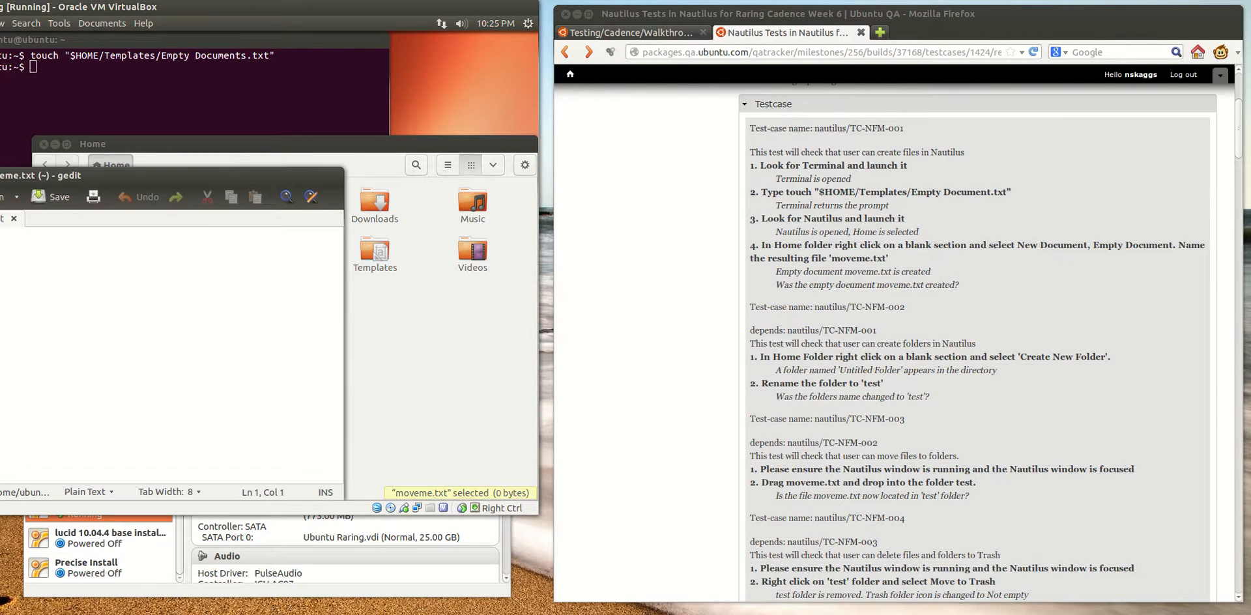
click(0, 176)
click(345, 354)
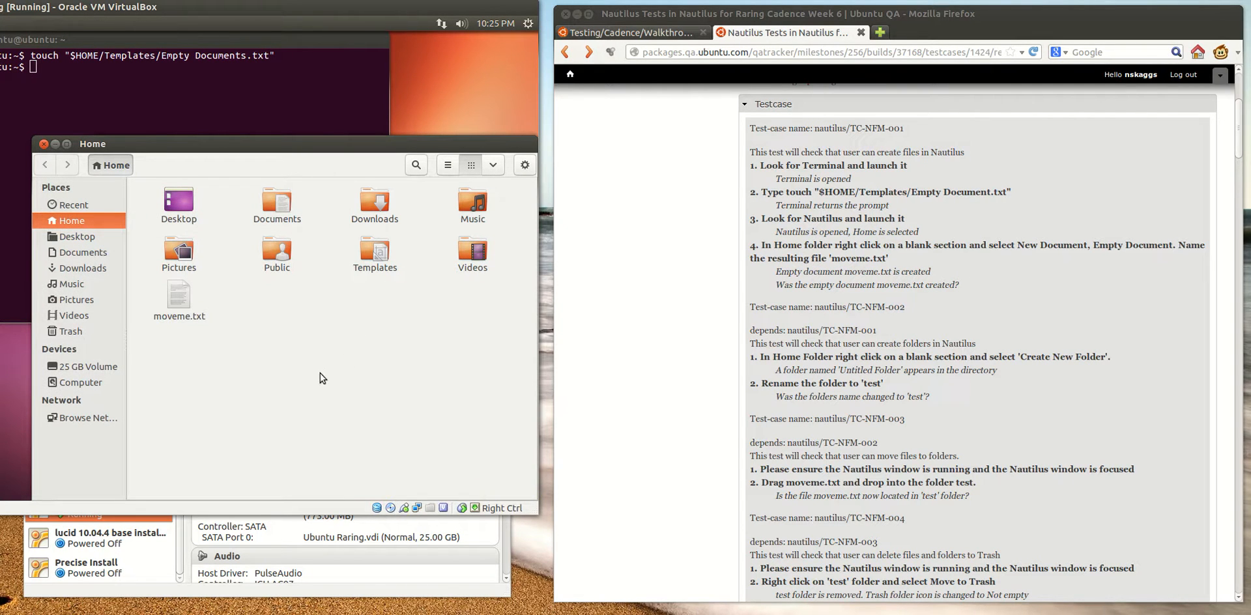
Check which New Document options the Home folder offers, without creating another file
right_click(278, 310)
mouse_move(405, 334)
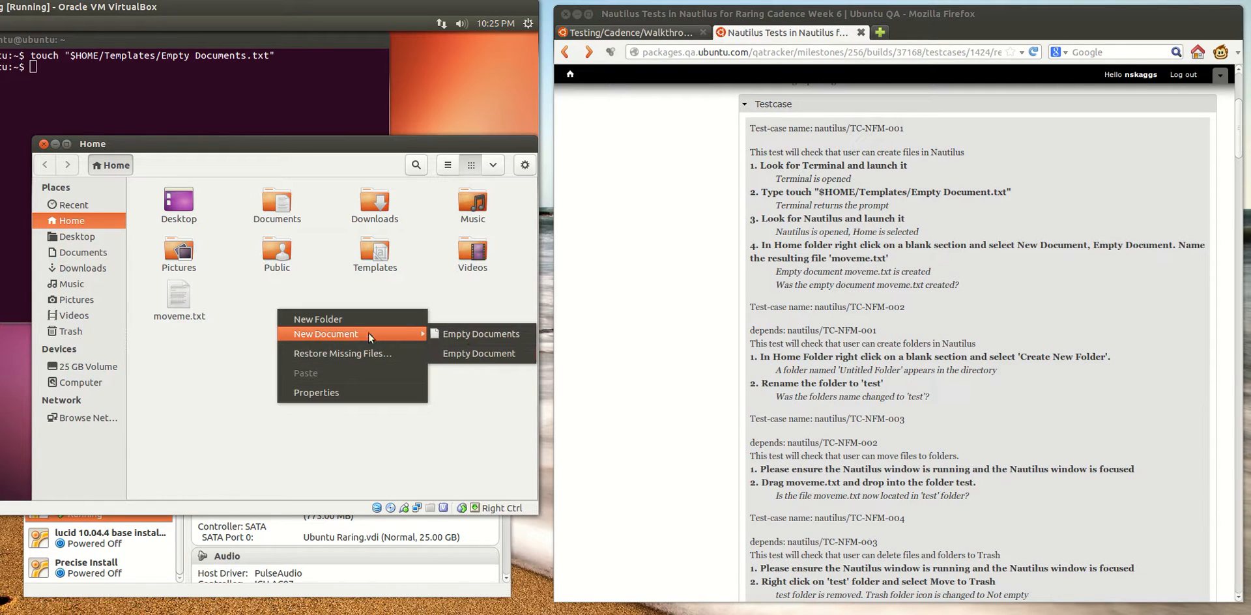
click(213, 317)
Switch to Firefox and open the previously reported bug about two "Empty Document" options in a new tab, from the testcase's Bugs to look for list
click(633, 303)
scroll(643, 346, down, 10)
scroll(637, 380, down, 20)
scroll(638, 380, down, 20)
scroll(636, 375, down, 10)
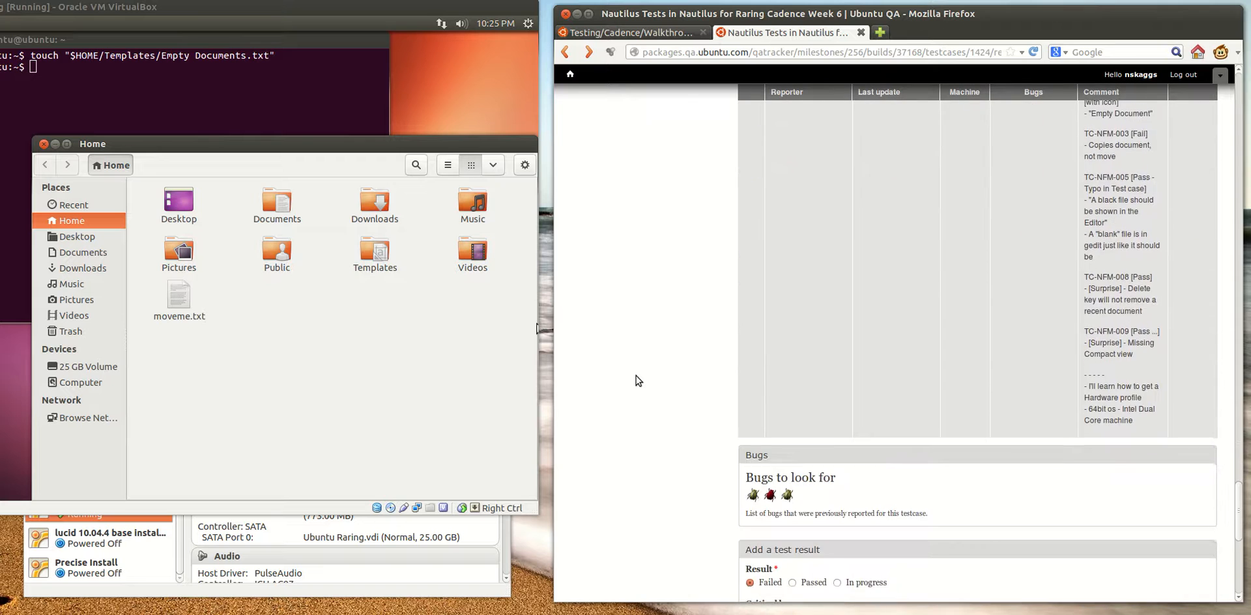
scroll(636, 376, down, 8)
drag(744, 132, 880, 154)
click(878, 156)
mouse_move(753, 174)
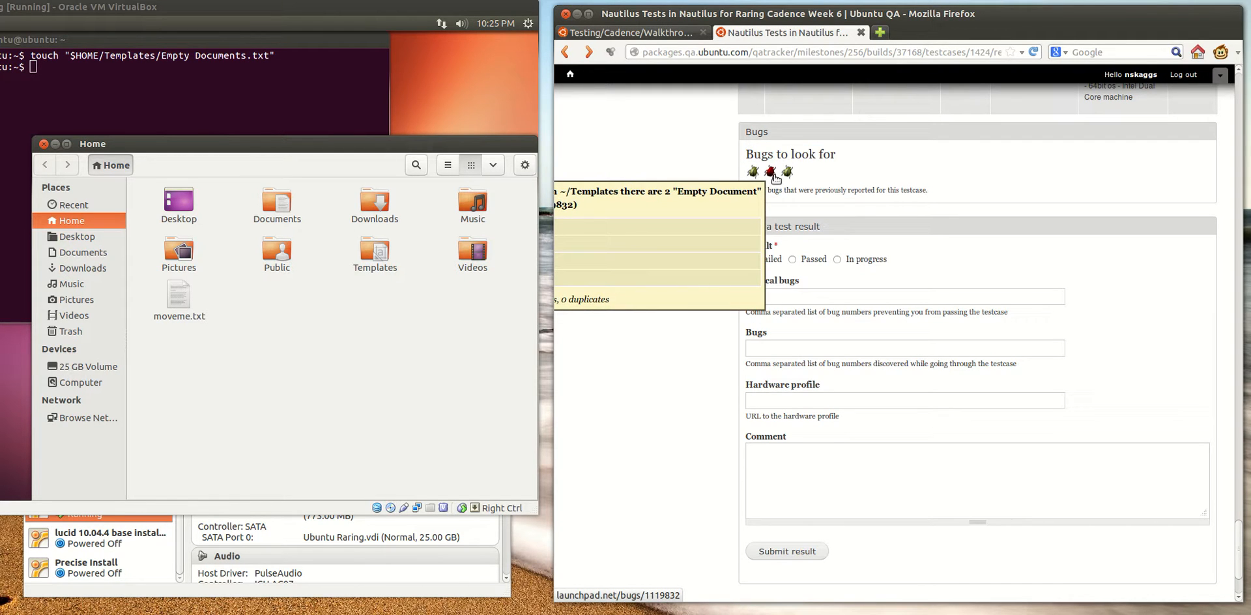
right_click(774, 177)
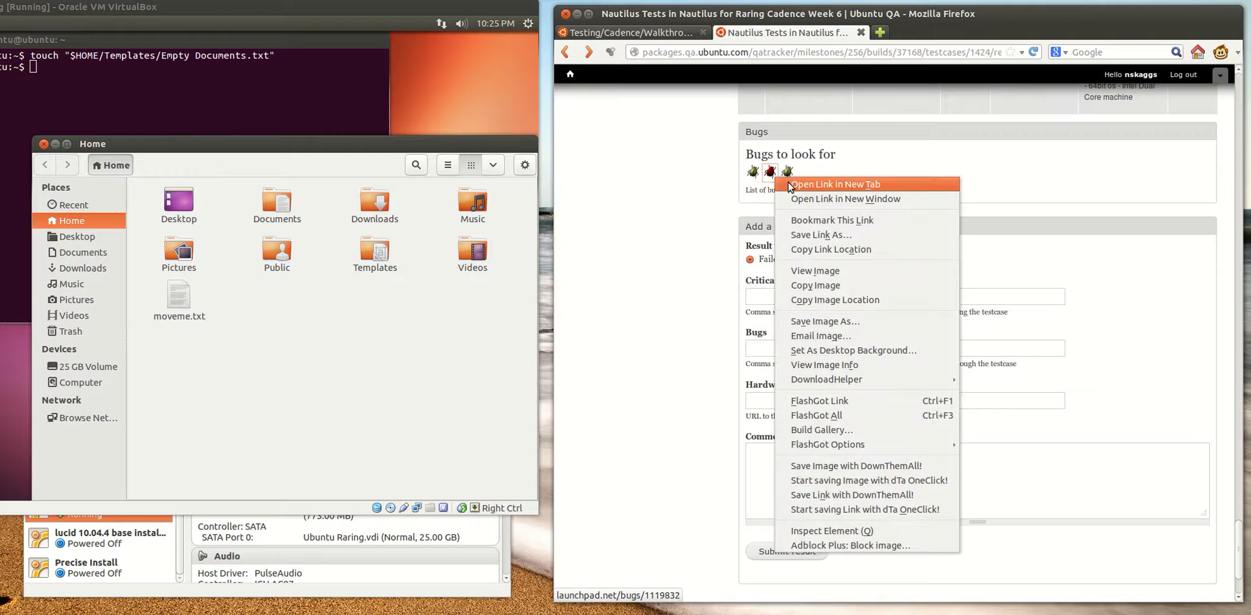
click(790, 187)
click(903, 33)
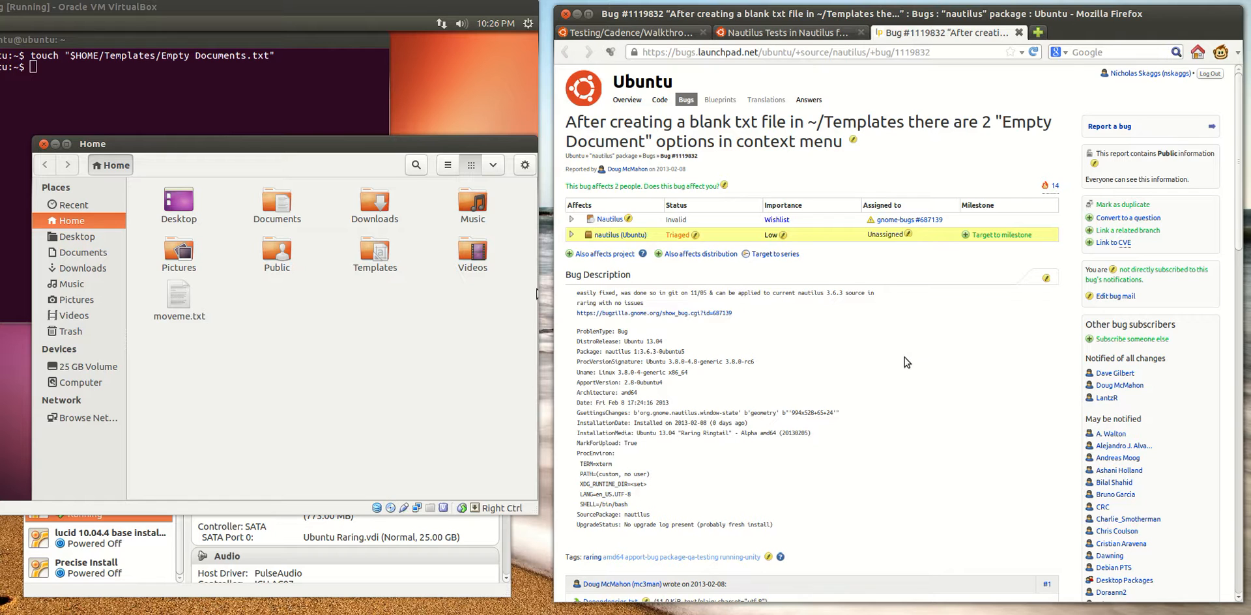
Copy bug number 1119832 from the Launchpad address into the Bugs field of the Nautilus test result form
double_click(913, 52)
key(ctrl+c)
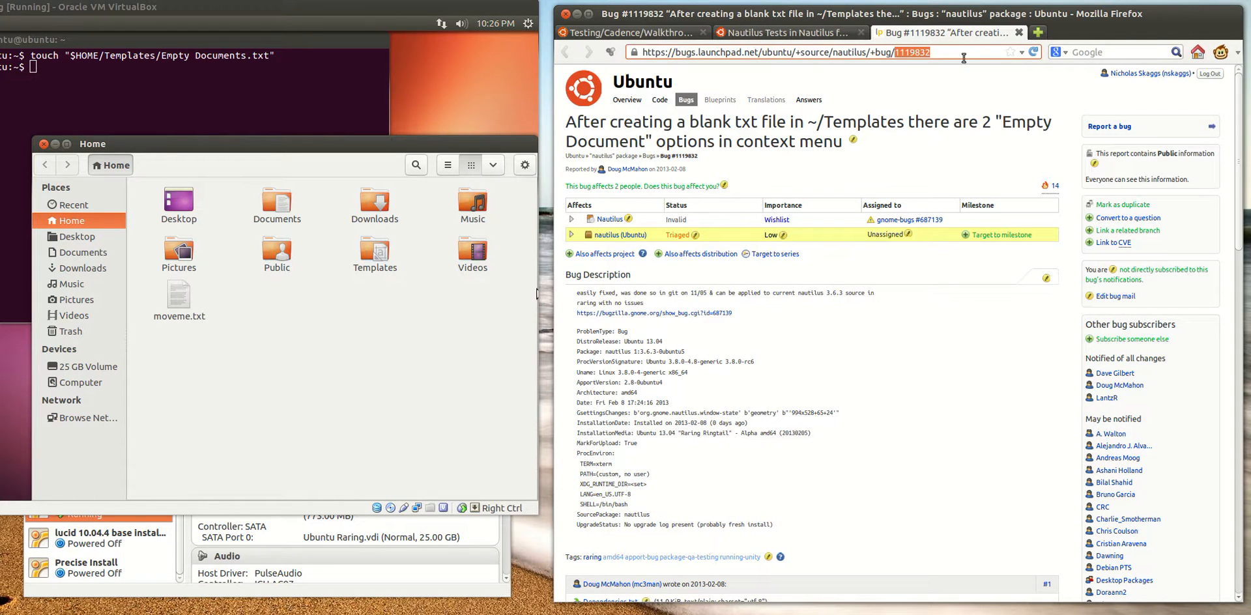
click(740, 36)
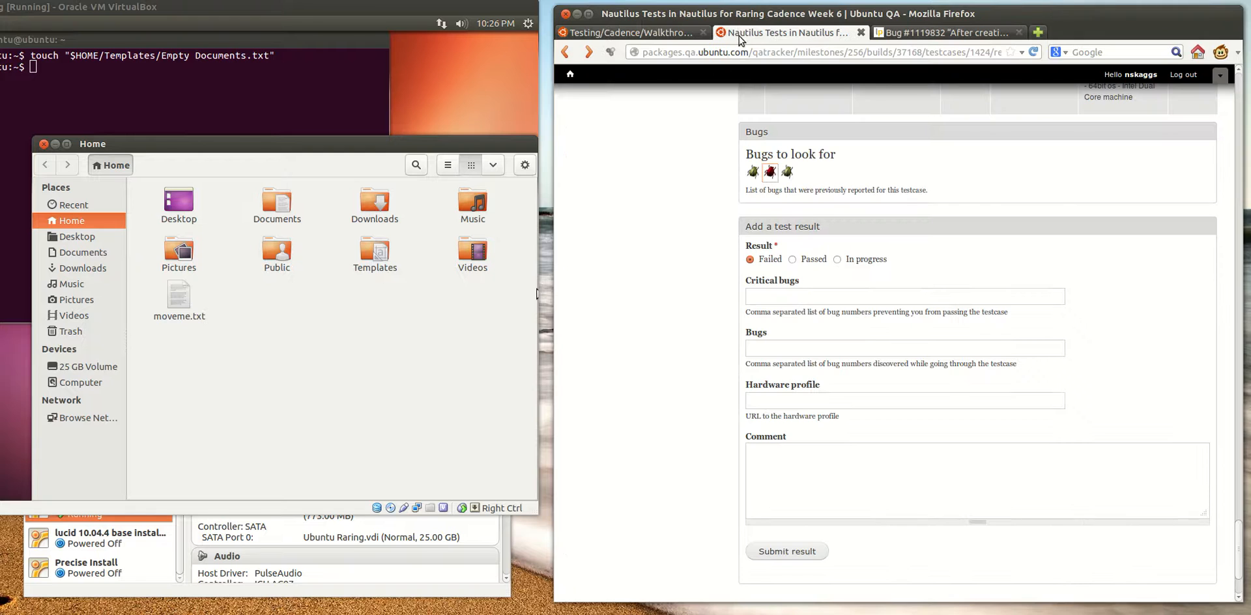
click(797, 352)
key(ctrl+v)
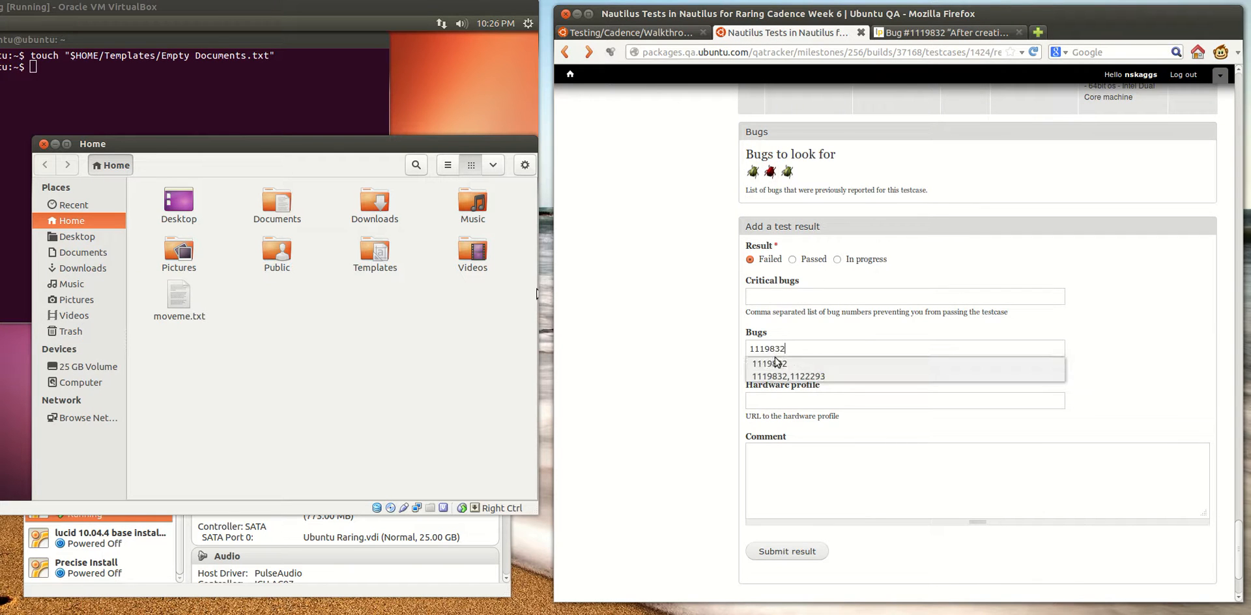
key(Escape)
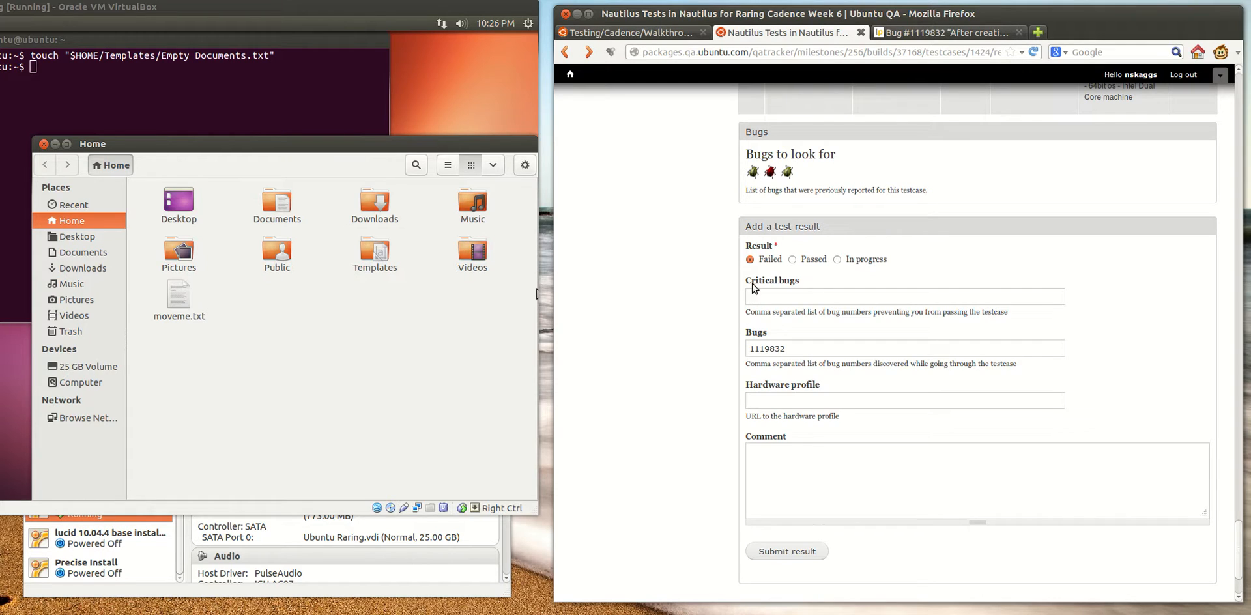
Set the result of the Nautilus test to Passed
click(129, 338)
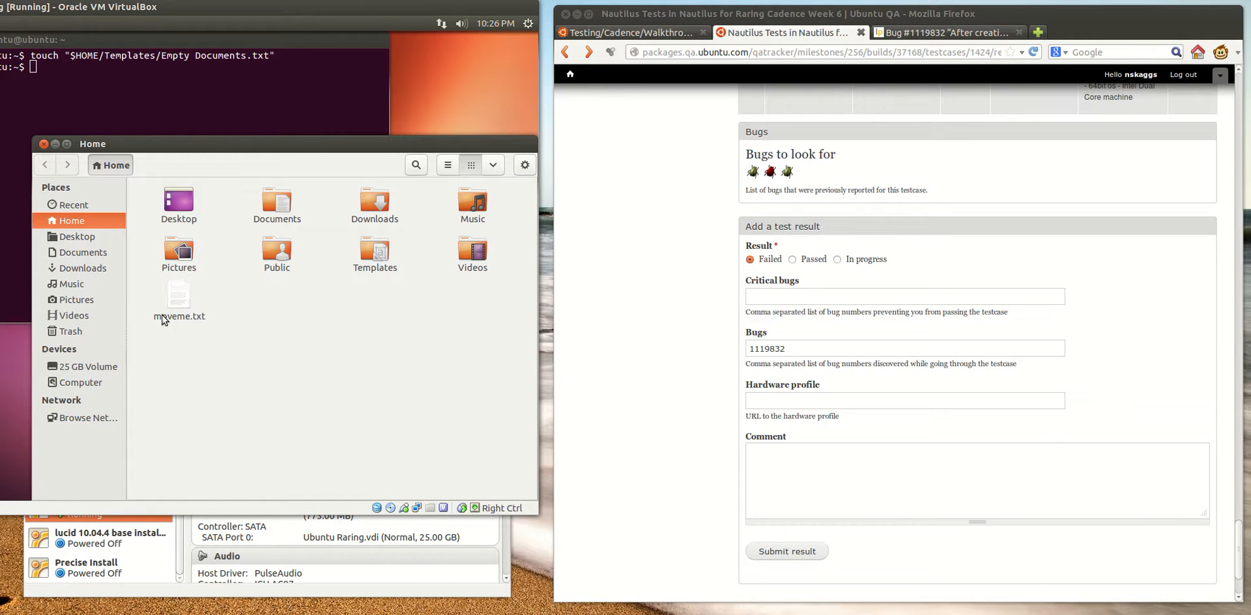
click(792, 260)
click(792, 260)
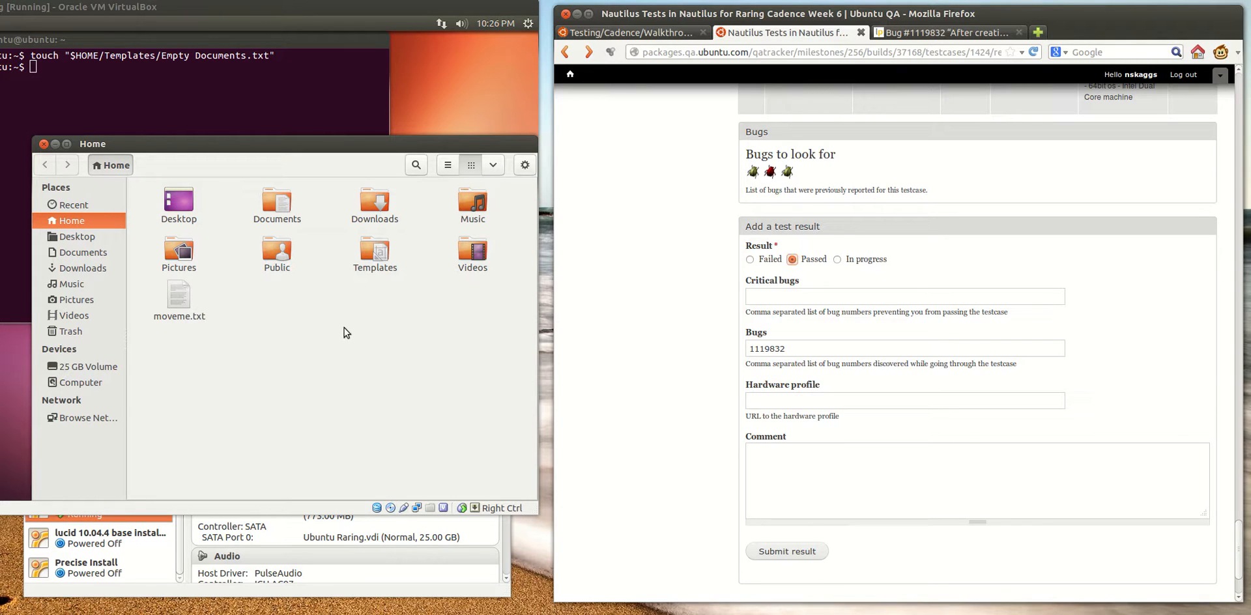
Look back over the submitted results and the Nautilus test cases around TC-NFM-002, and return to the test result form
click(260, 338)
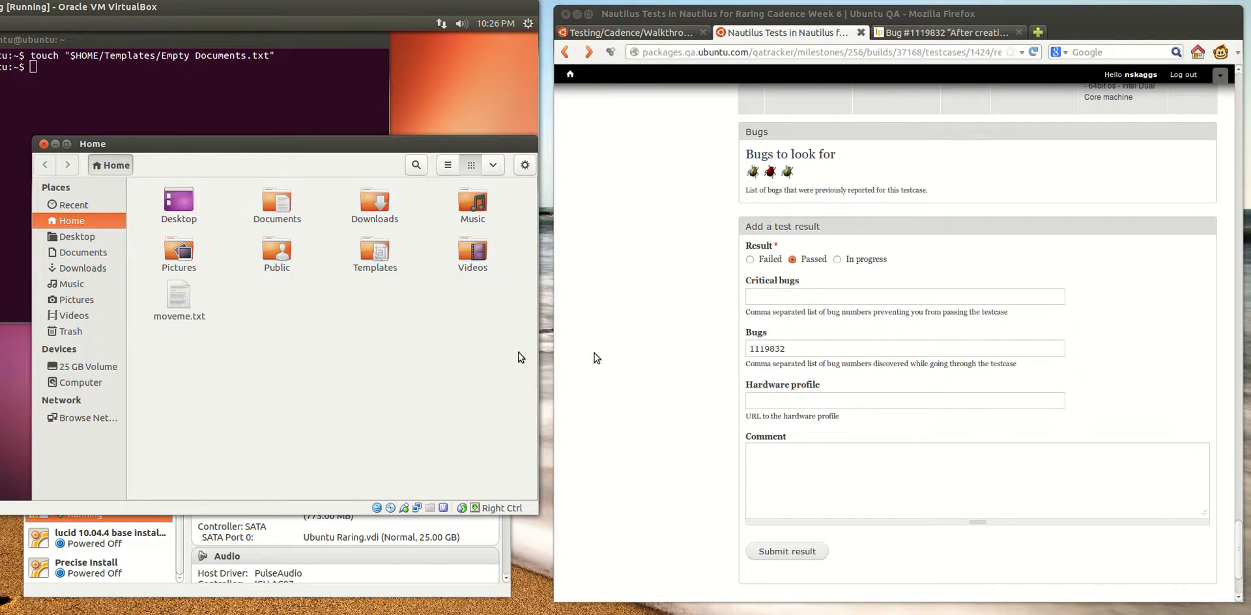
click(690, 351)
scroll(688, 354, up, 6)
scroll(689, 353, up, 15)
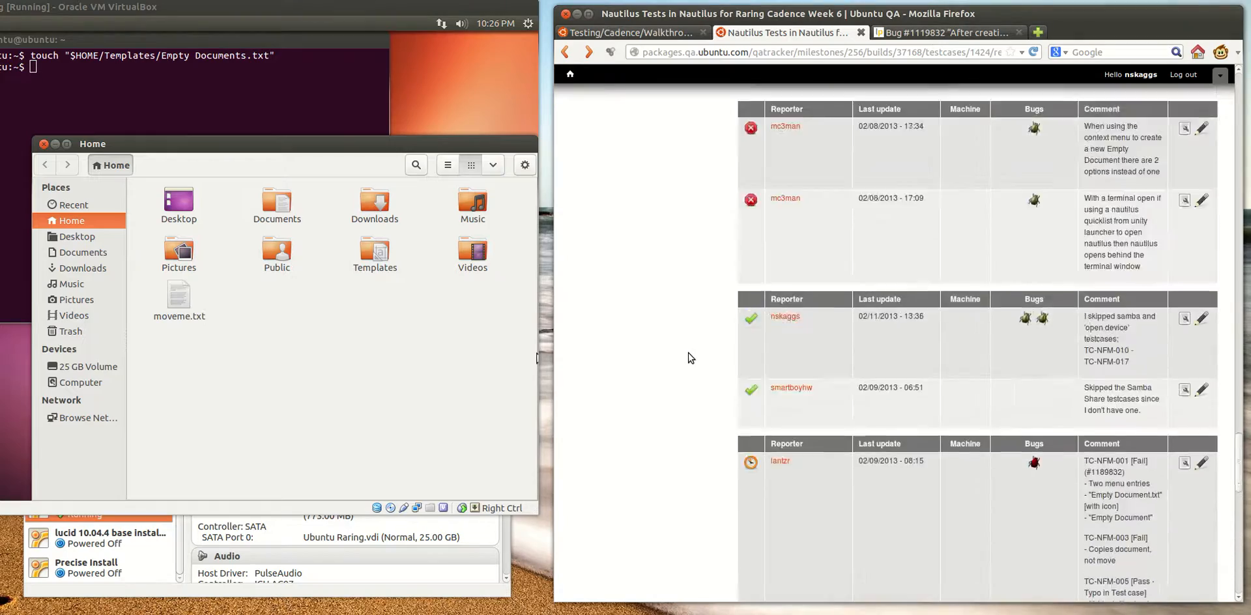
scroll(688, 353, up, 20)
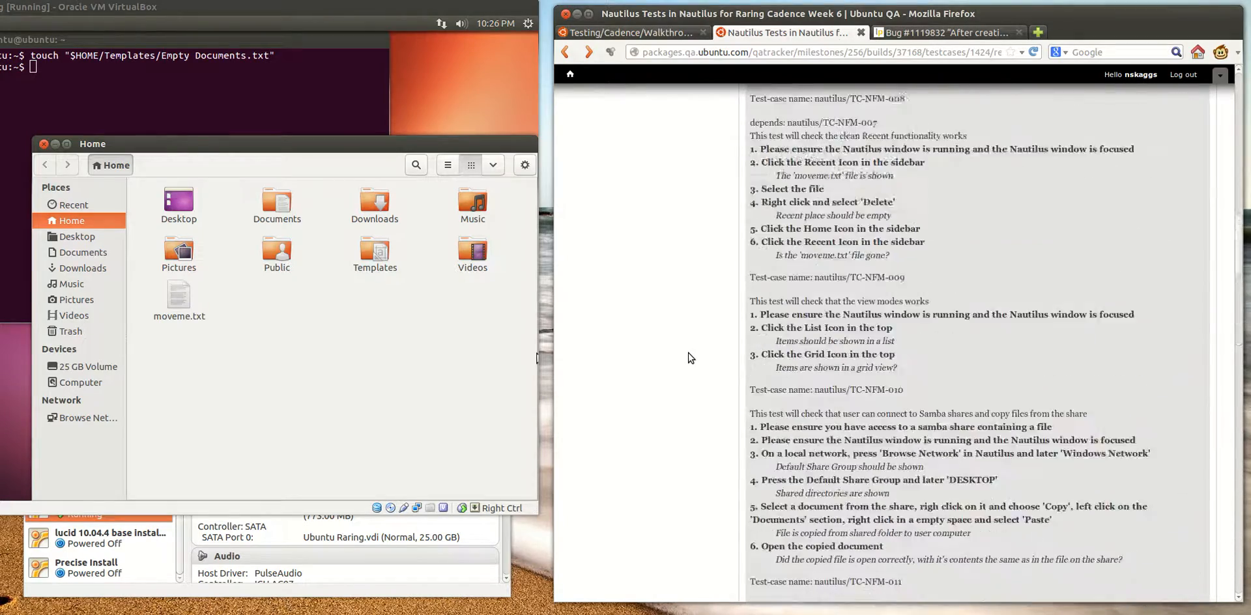
scroll(688, 353, up, 3)
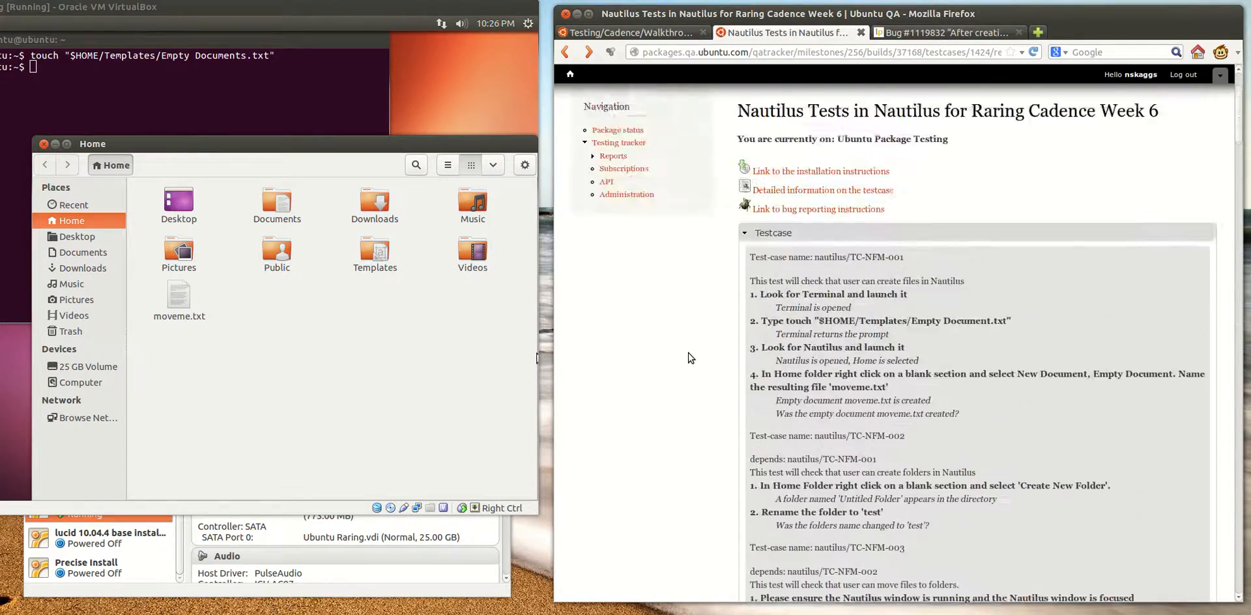
scroll(688, 353, down, 3)
scroll(757, 350, down, 1)
scroll(757, 350, down, 1)
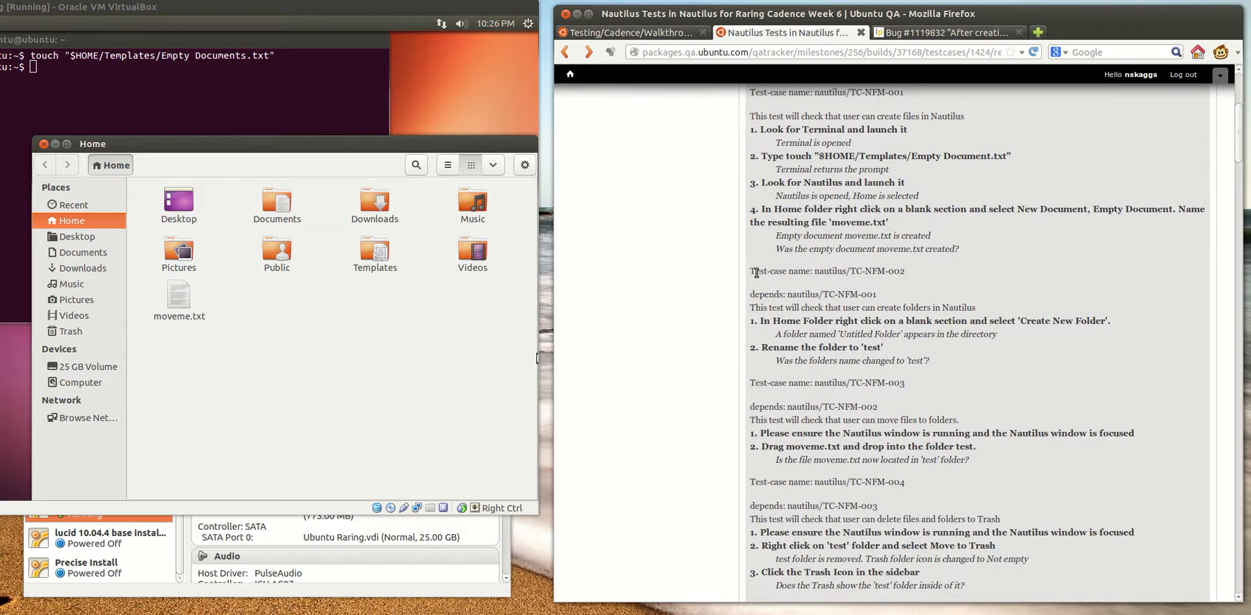
drag(1237, 146, 1238, 551)
scroll(682, 320, down, 3)
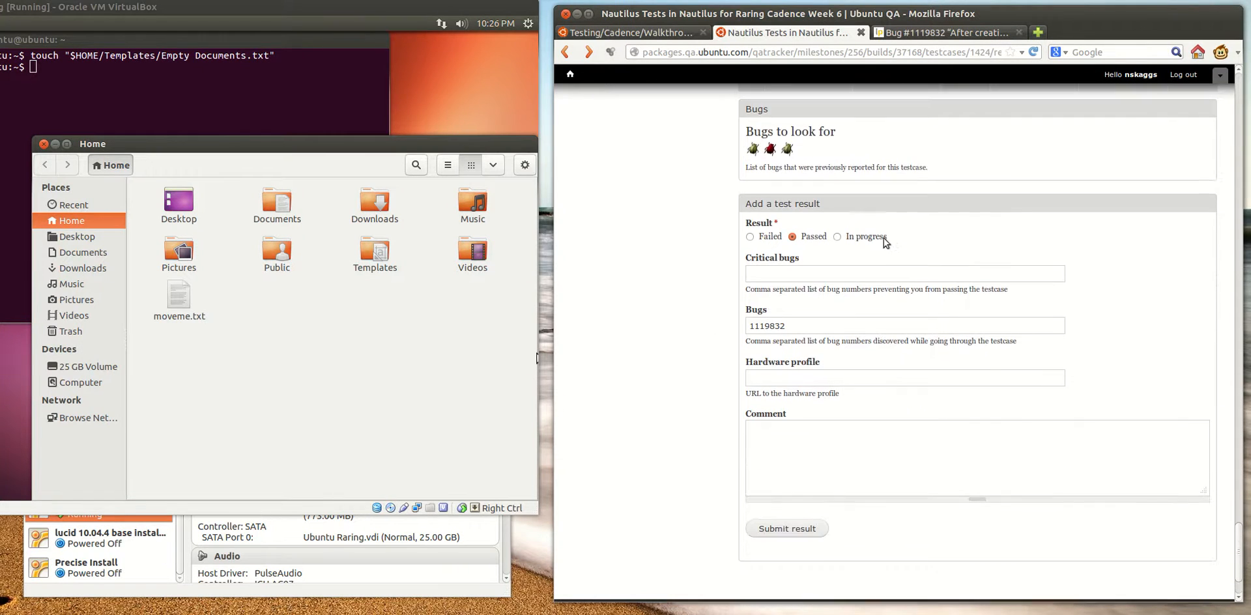
Read the walkthrough's sections on determining and submitting a result, finishing up and next steps, and go back to the Nautilus result form
click(649, 31)
scroll(838, 378, down, 3)
scroll(839, 378, down, 5)
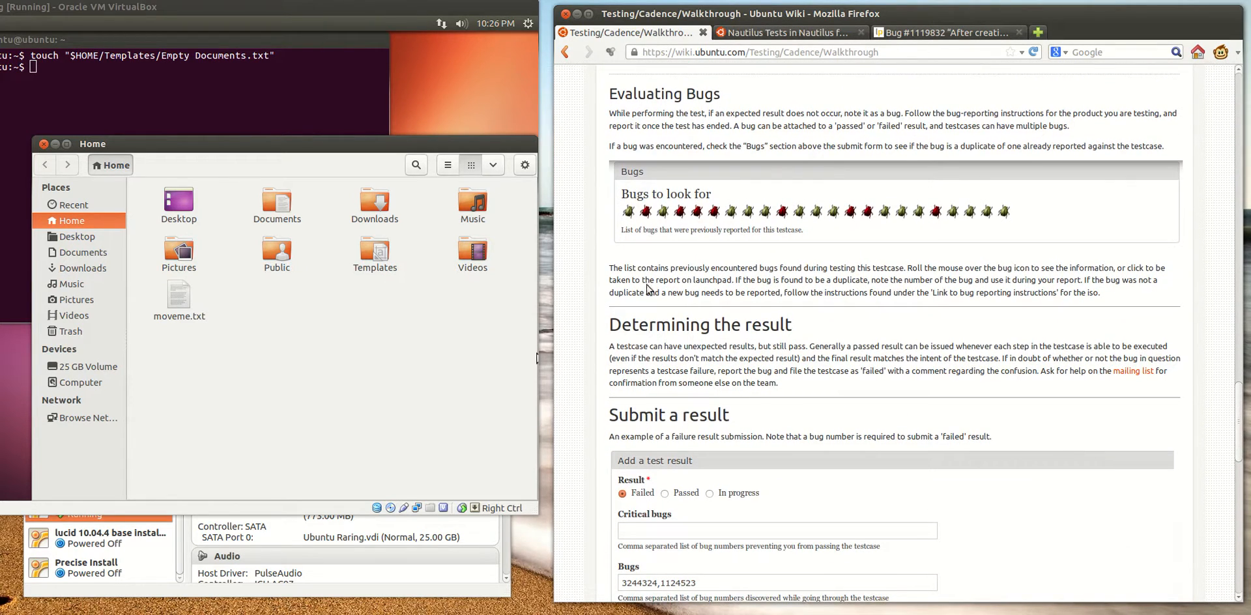
scroll(698, 381, down, 1)
scroll(698, 381, down, 5)
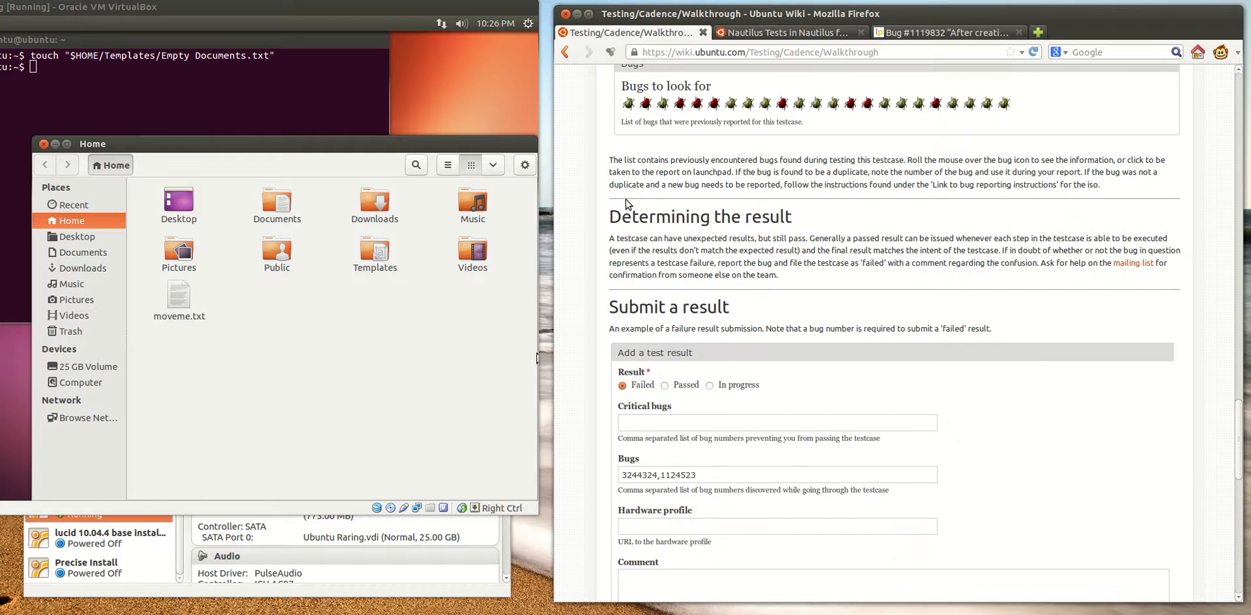
scroll(782, 270, down, 10)
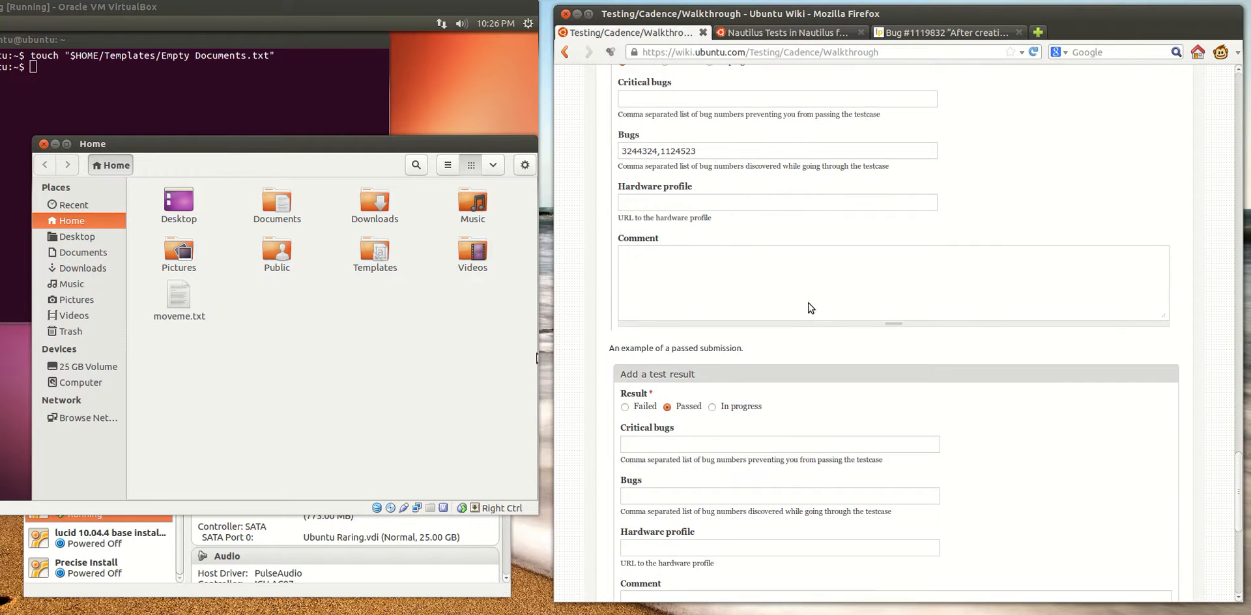
scroll(811, 306, down, 13)
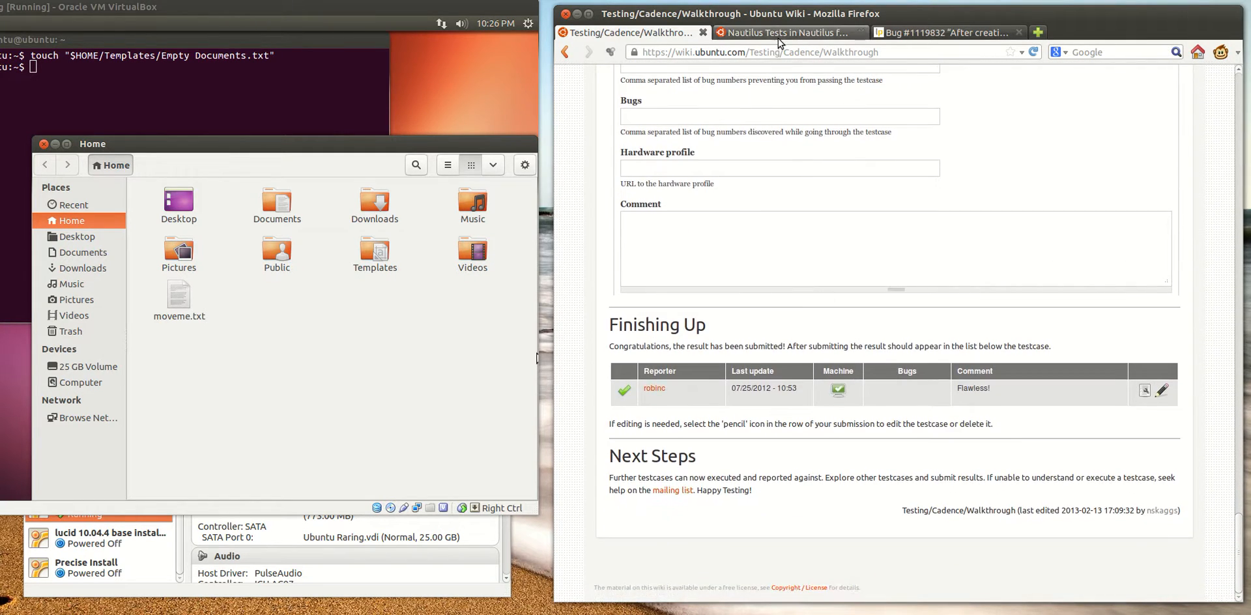
click(778, 35)
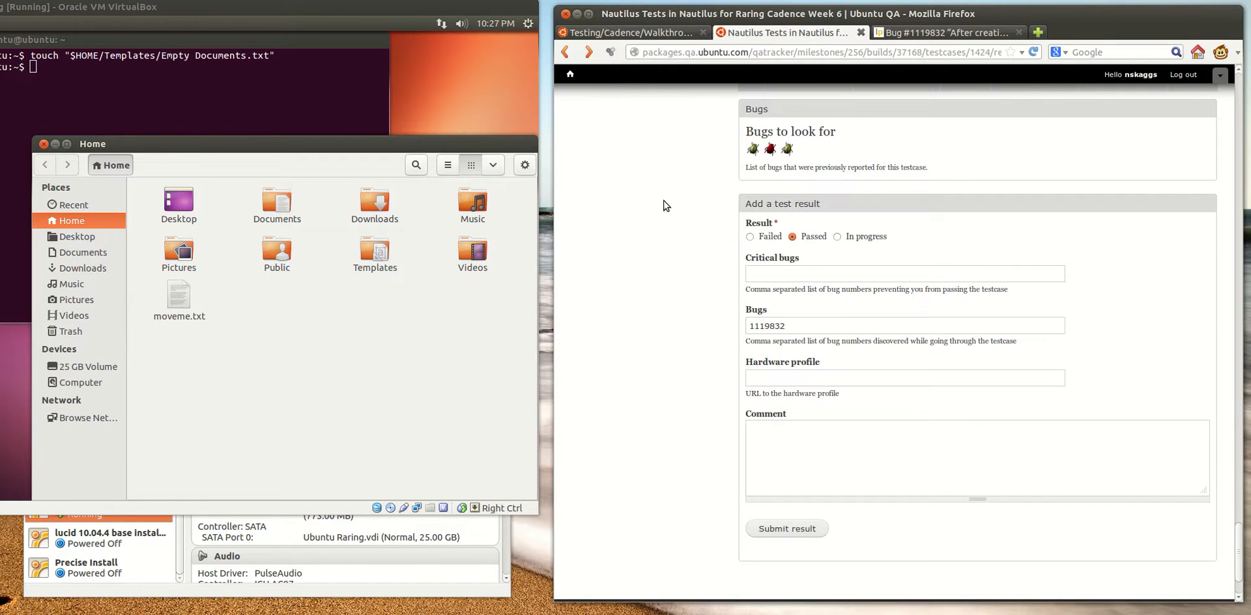